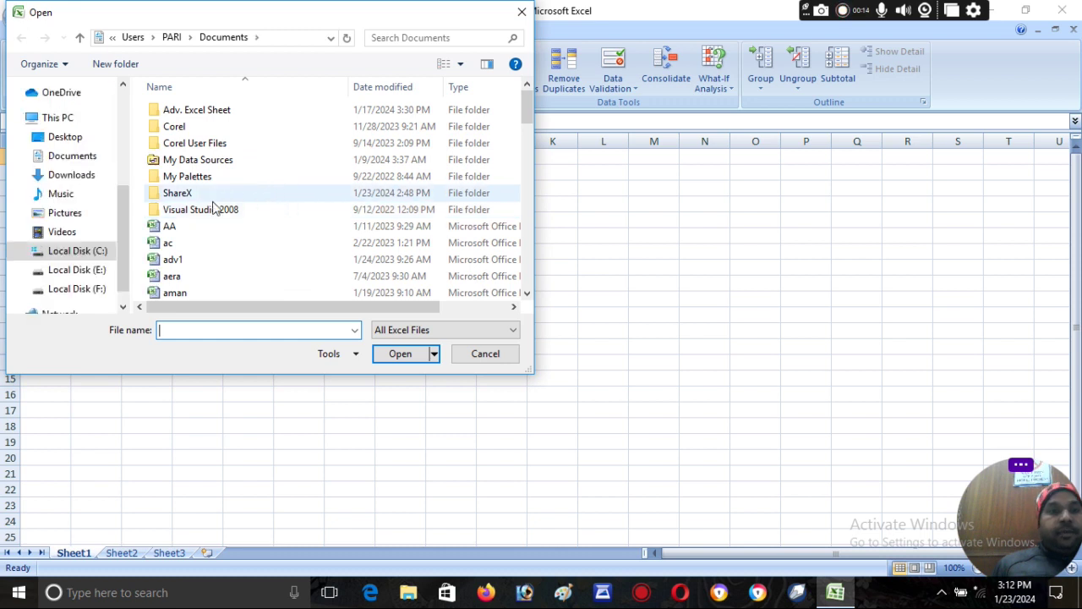
Open the salary workbook from the Documents folder.
{"action": "left_click", "coordinate": [204, 248]}
{"action": "key", "text": "s"}
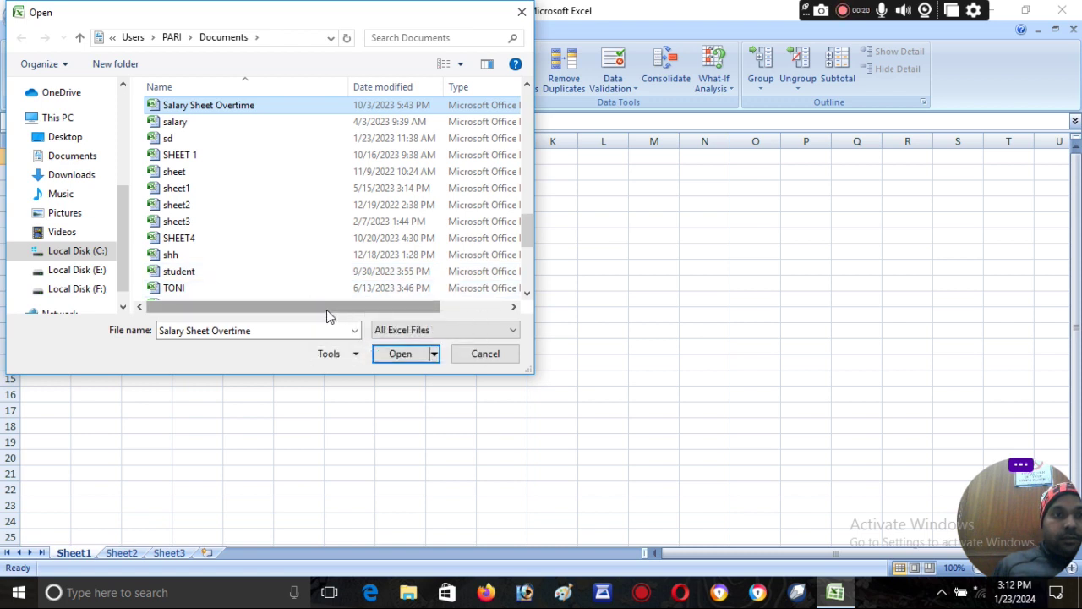
{"action": "left_click", "coordinate": [210, 125]}
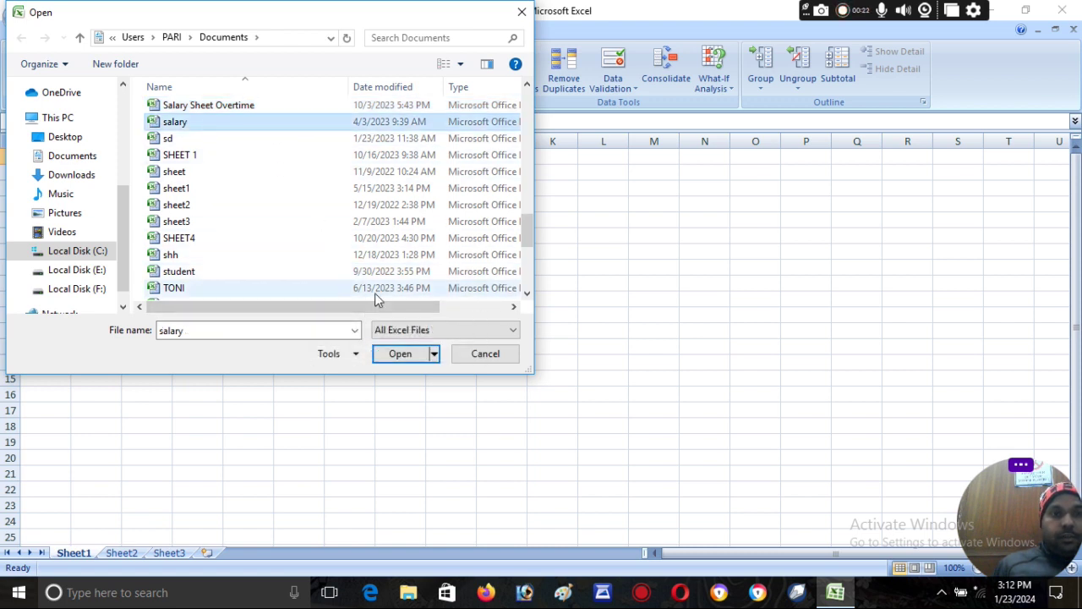
{"action": "left_click", "coordinate": [404, 355]}
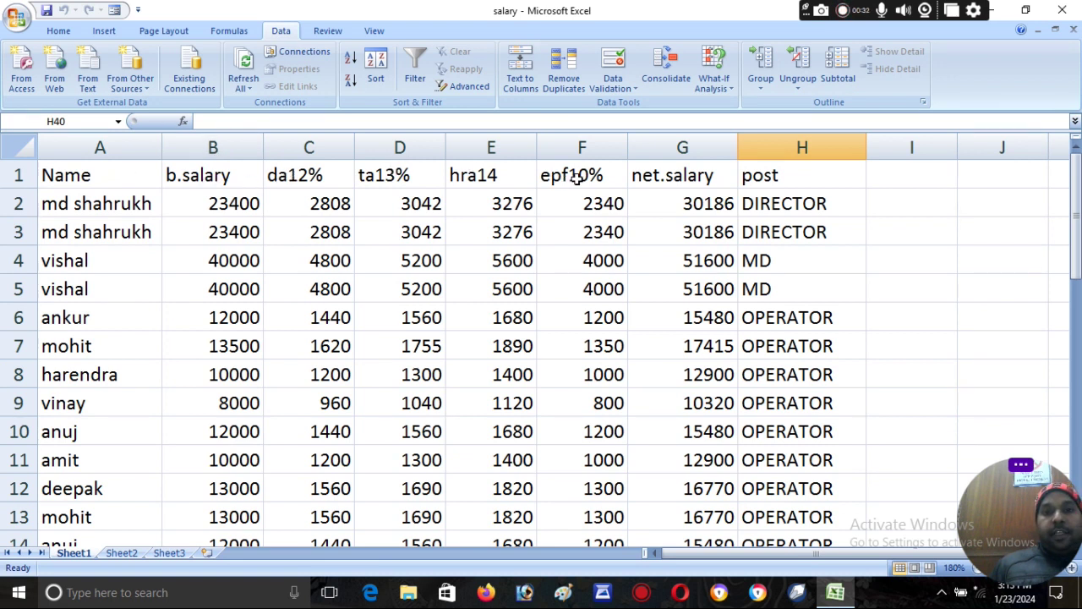
Sort the salary table by the Name column from A to Z.
{"action": "left_click_drag", "start_coordinate": [1076, 203], "coordinate": [1077, 169]}
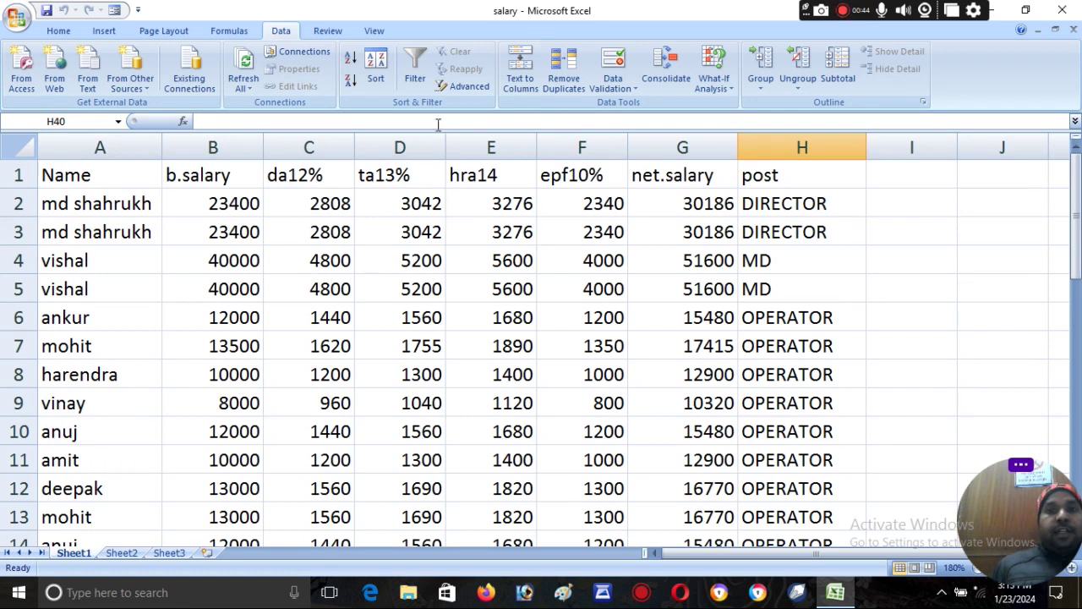
{"action": "left_click", "coordinate": [376, 74]}
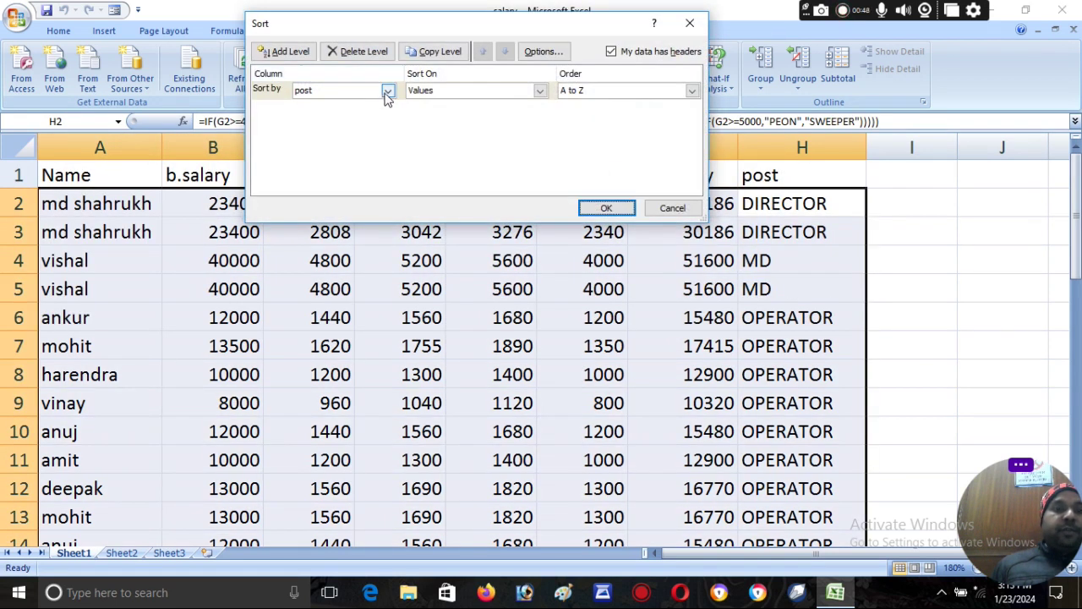
{"action": "left_click", "coordinate": [387, 93]}
{"action": "left_click", "coordinate": [331, 104]}
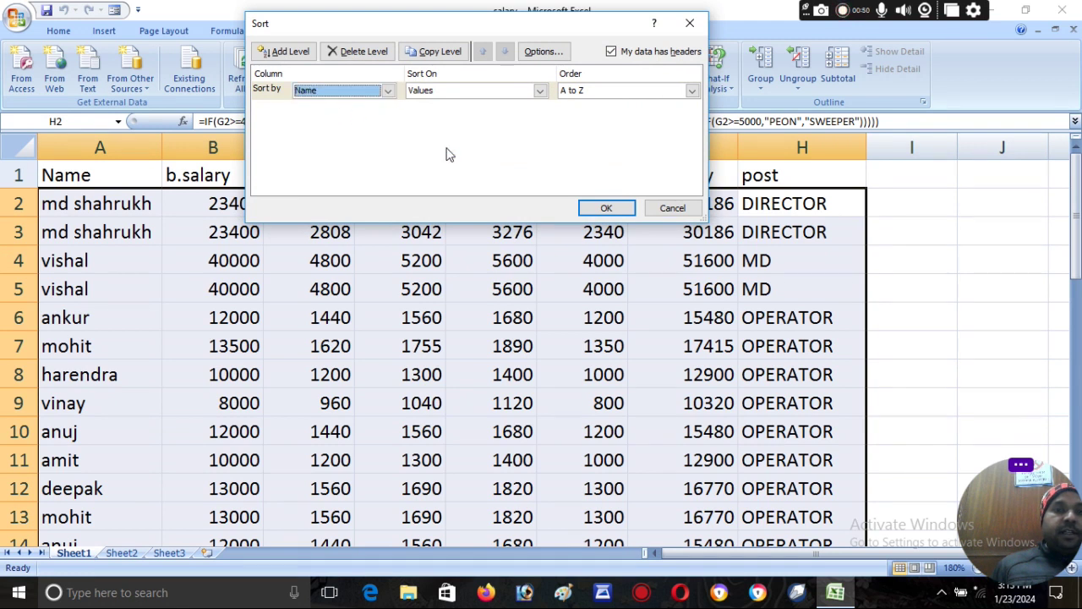
{"action": "left_click", "coordinate": [606, 210]}
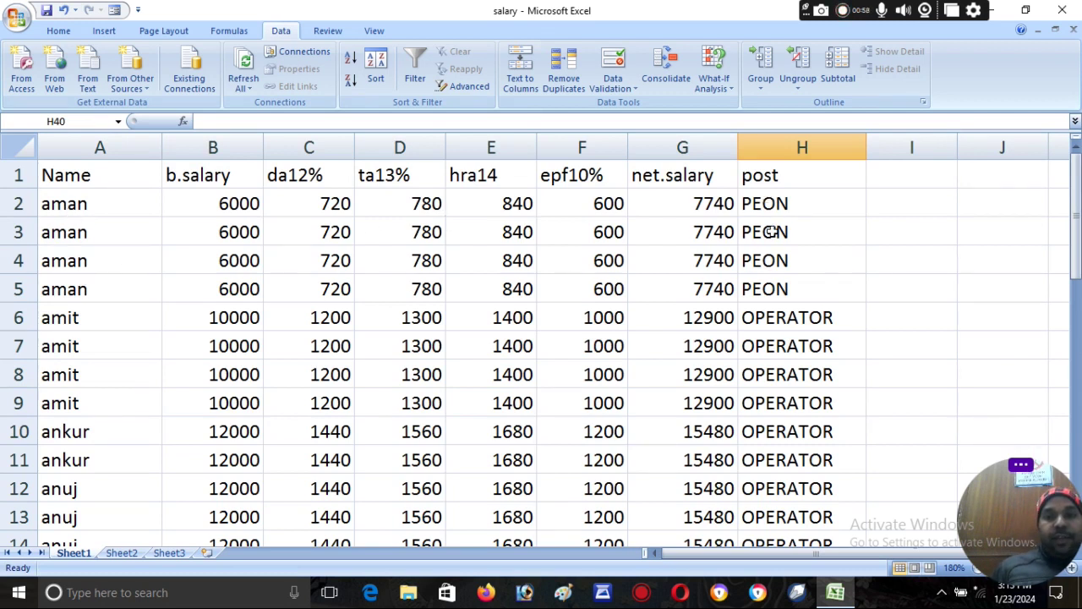
Sort the salary table by the post column in Z to A order.
{"action": "left_click_drag", "start_coordinate": [1076, 258], "coordinate": [1078, 342]}
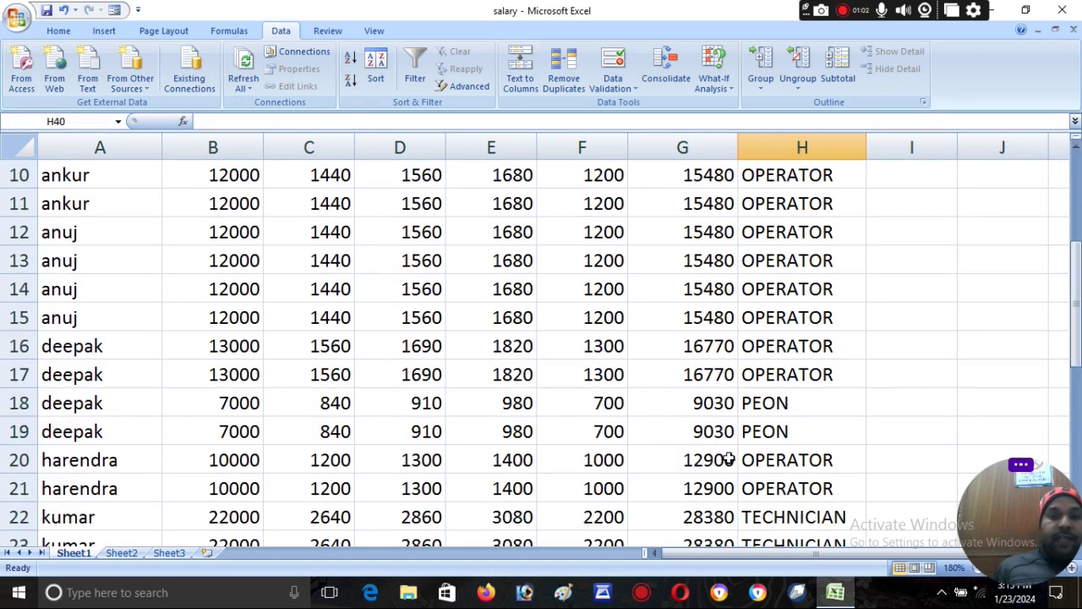
{"action": "left_click_drag", "start_coordinate": [1077, 273], "coordinate": [1076, 169]}
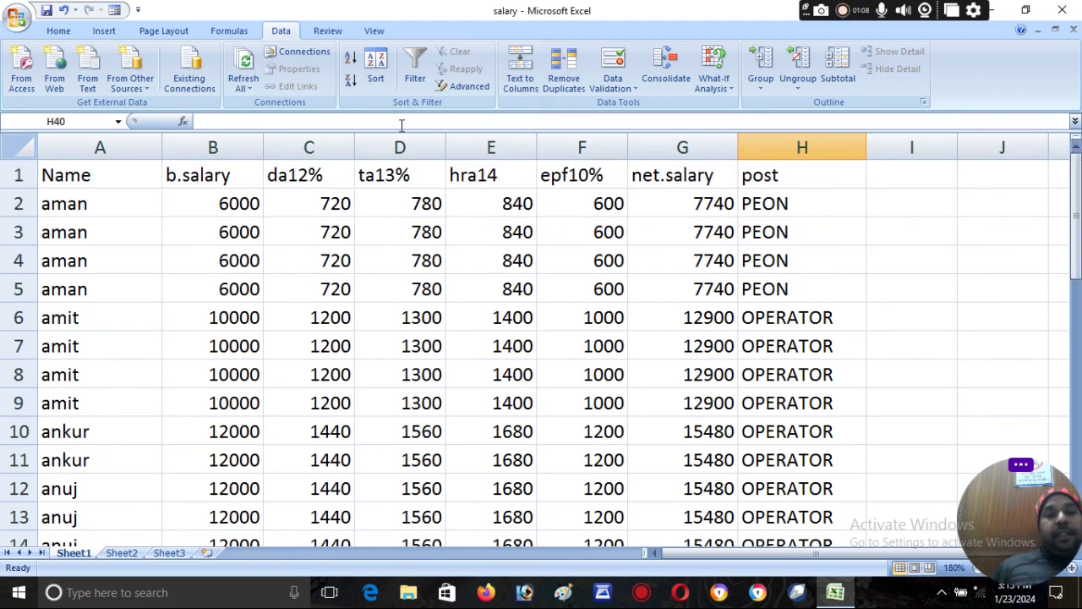
{"action": "left_click", "coordinate": [377, 72]}
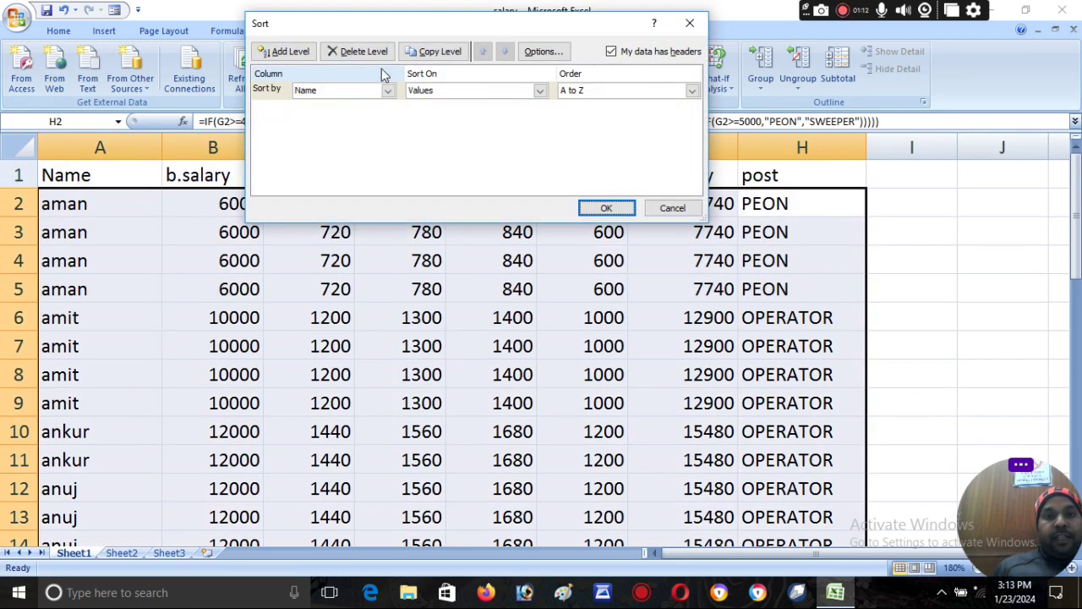
{"action": "left_click", "coordinate": [388, 91]}
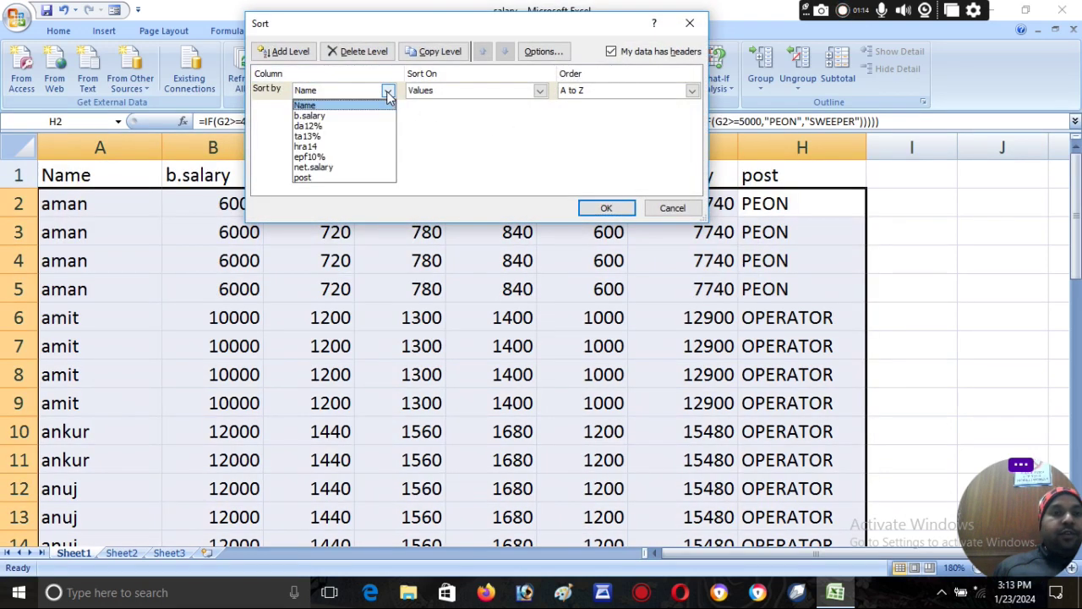
{"action": "left_click", "coordinate": [328, 177]}
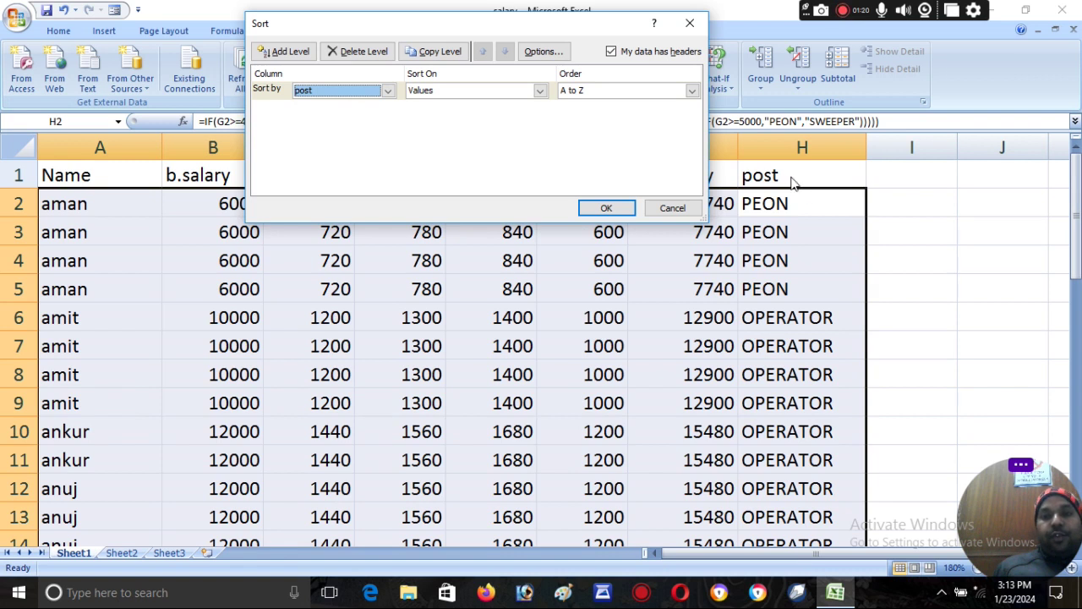
{"action": "left_click", "coordinate": [576, 92]}
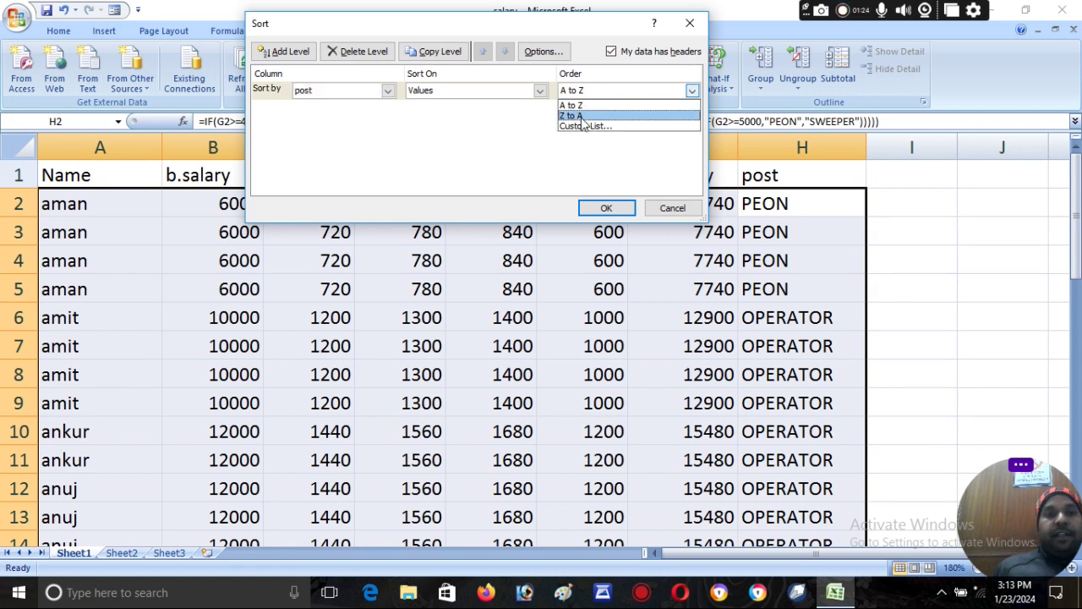
{"action": "left_click", "coordinate": [575, 116]}
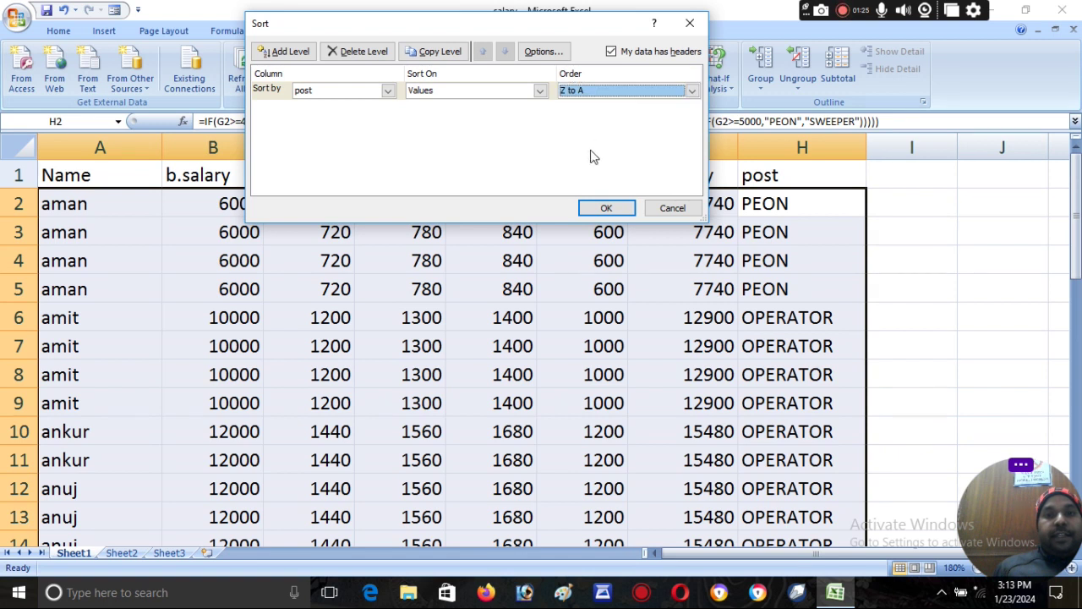
{"action": "left_click", "coordinate": [605, 207]}
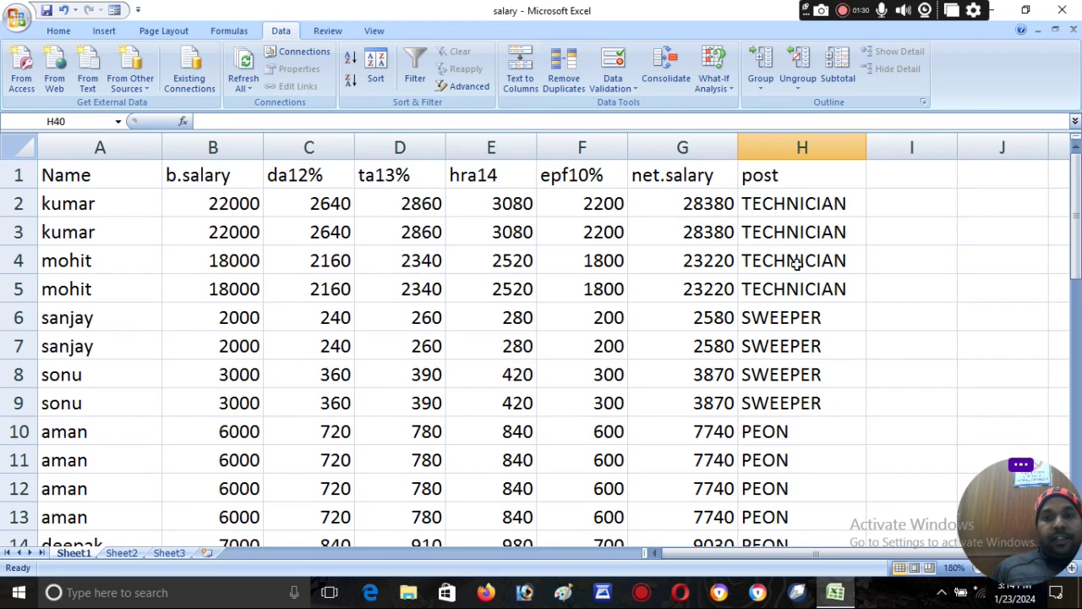
Group the rows of the SWEEPER entries, rows 6 to 9.
{"action": "left_click_drag", "start_coordinate": [1076, 211], "coordinate": [1078, 490]}
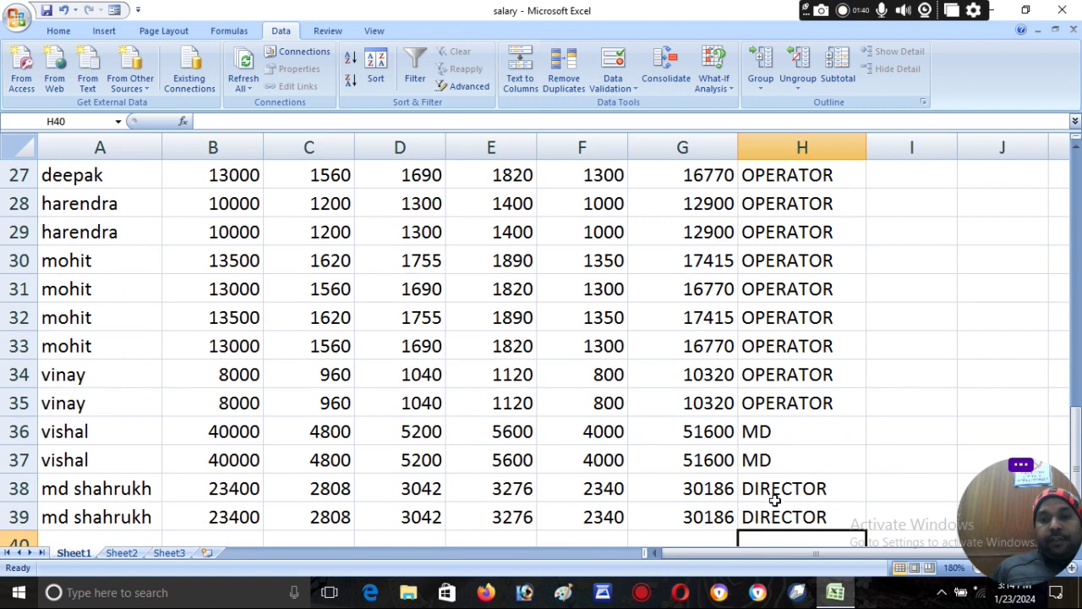
{"action": "left_click_drag", "start_coordinate": [1077, 444], "coordinate": [1079, 175]}
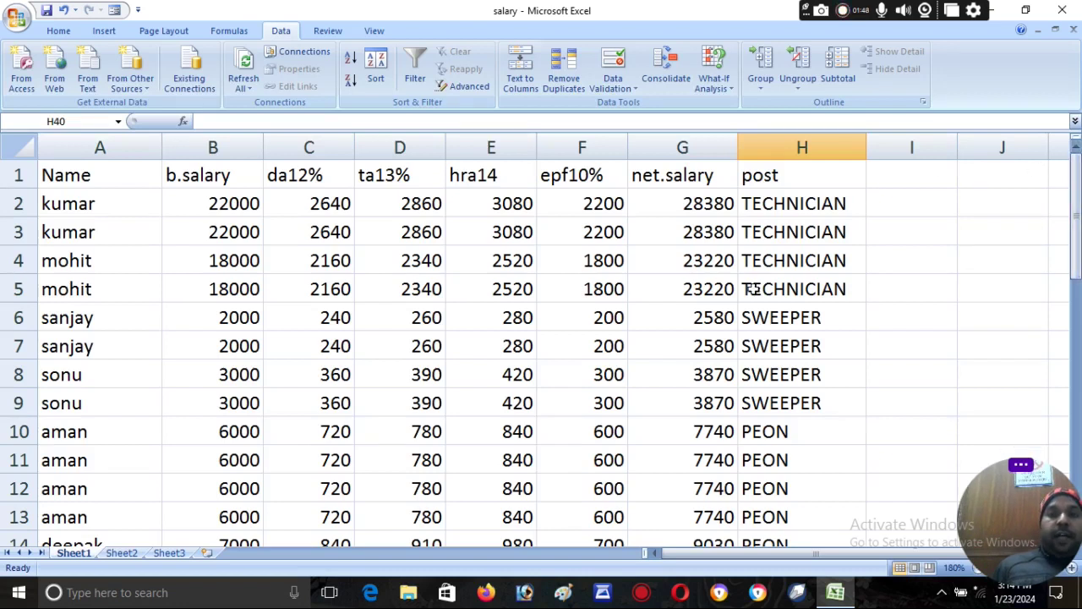
{"action": "left_click_drag", "start_coordinate": [794, 205], "coordinate": [810, 406]}
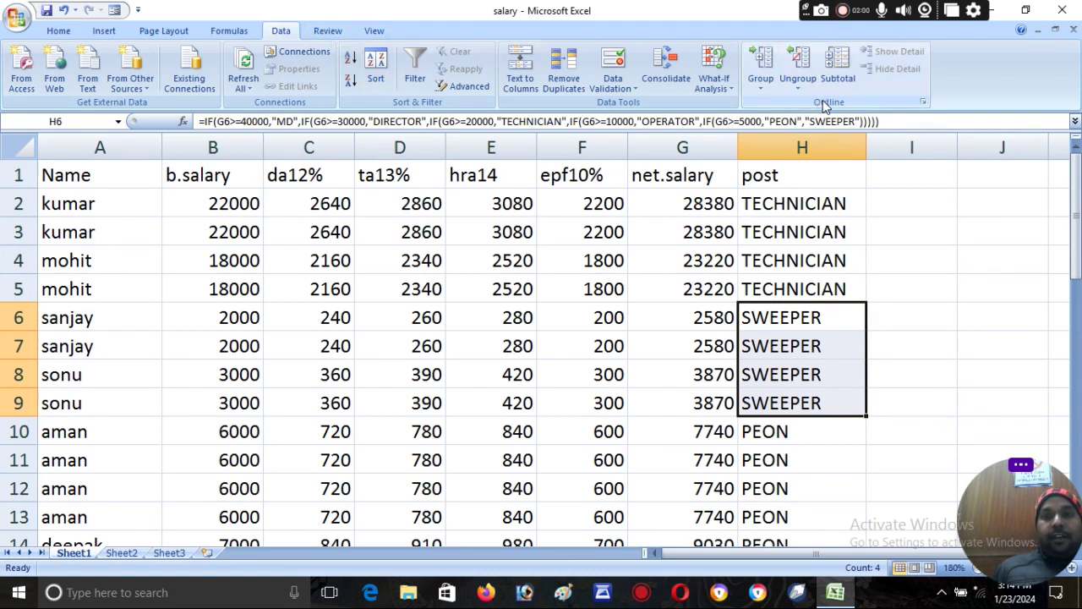
{"action": "left_click", "coordinate": [763, 64]}
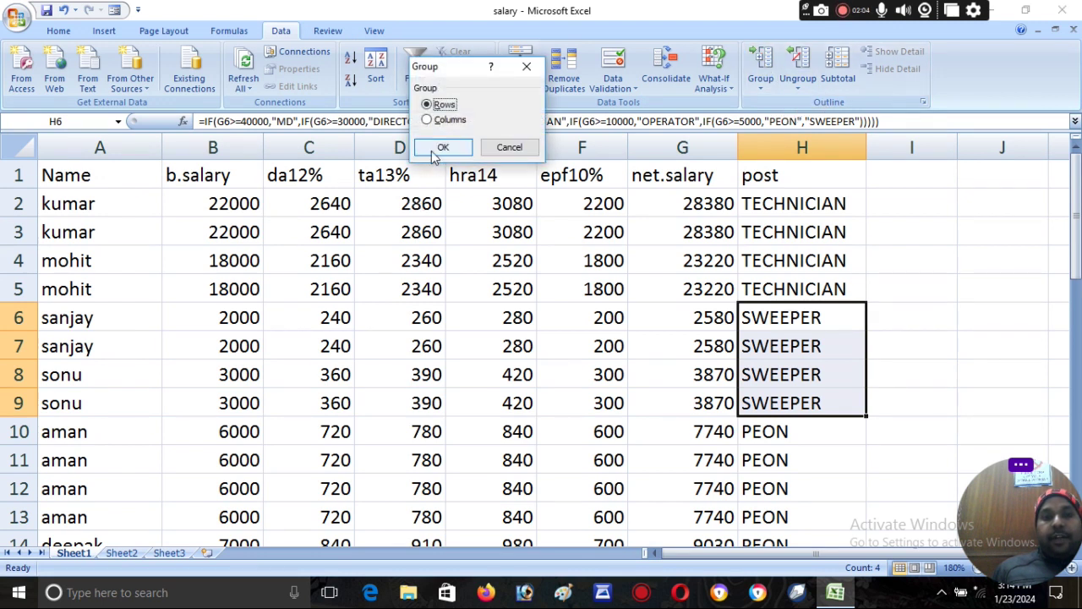
{"action": "left_click", "coordinate": [439, 147]}
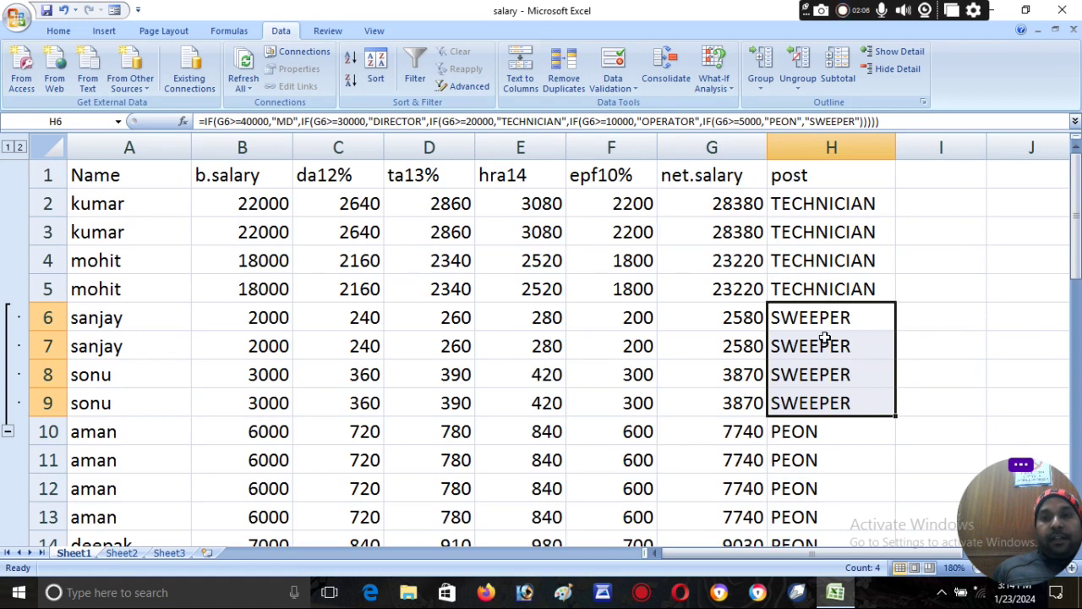
Group the rows of the TECHNICIAN entries, rows 2 to 5.
{"action": "left_click_drag", "start_coordinate": [823, 203], "coordinate": [844, 289]}
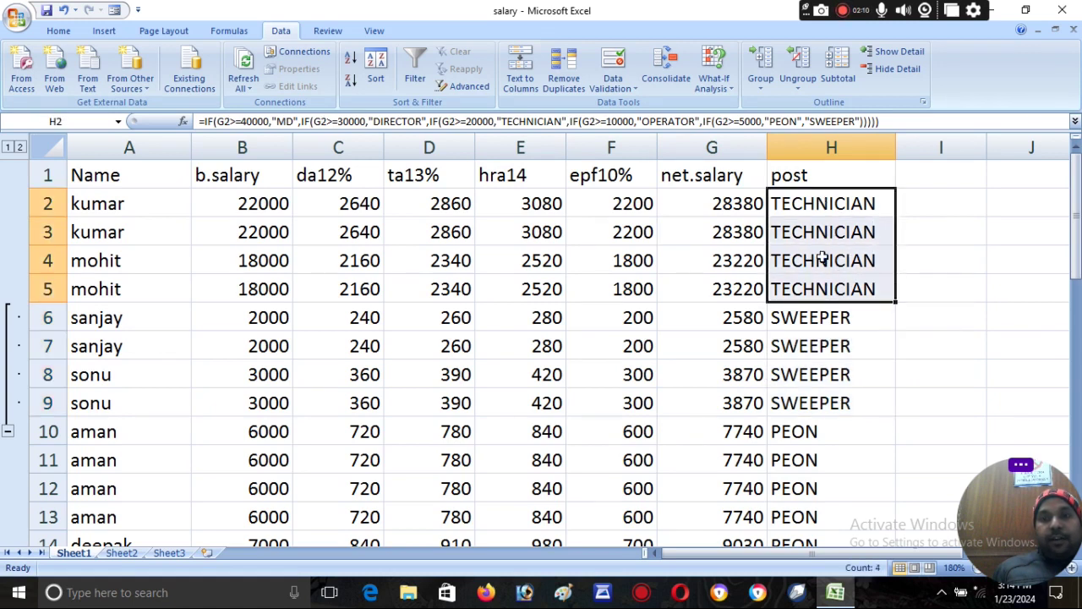
{"action": "left_click", "coordinate": [766, 66]}
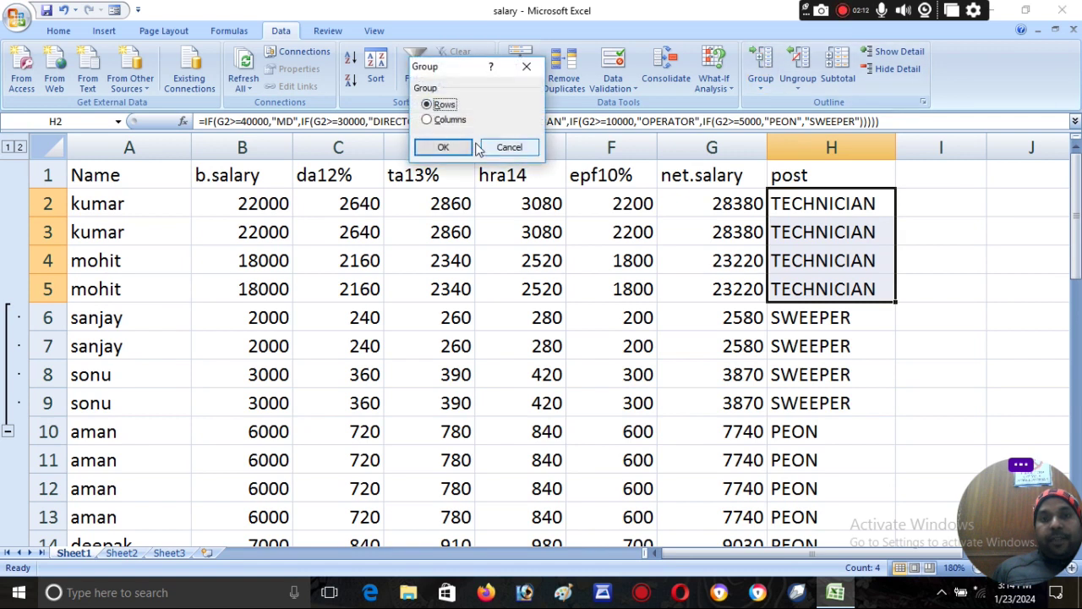
{"action": "left_click", "coordinate": [446, 146]}
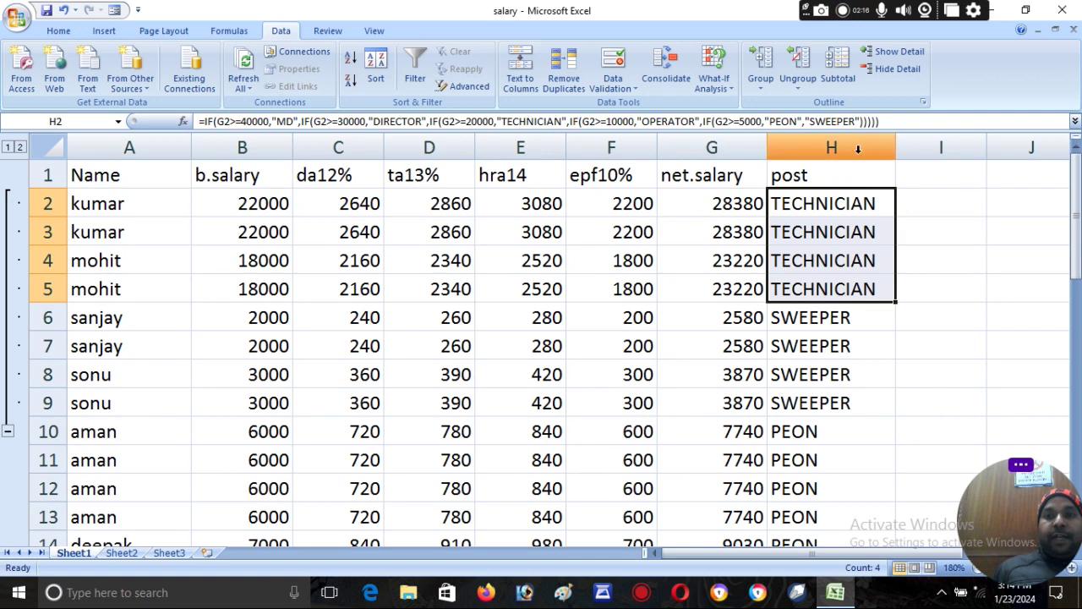
Hide the detail of grouped rows 2 to 9 and show it again.
{"action": "left_click", "coordinate": [890, 72]}
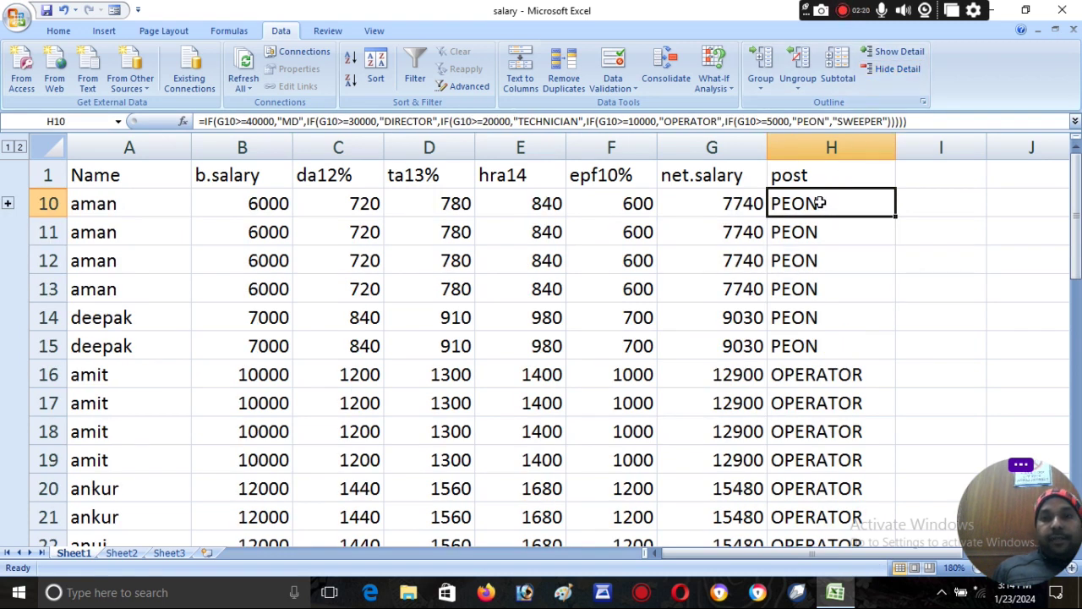
{"action": "left_click", "coordinate": [833, 306]}
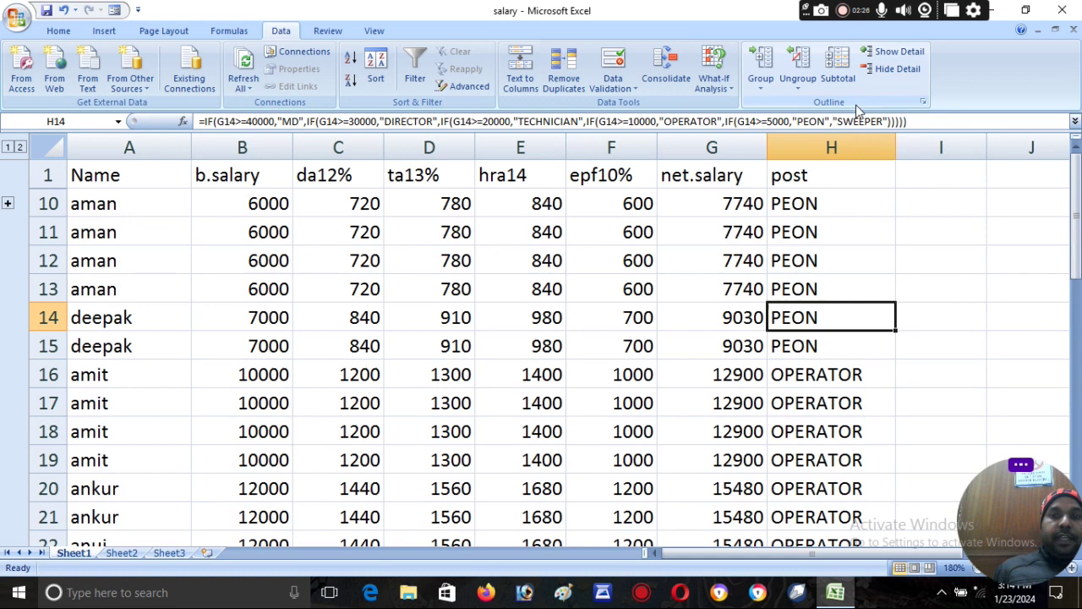
{"action": "left_click", "coordinate": [824, 201]}
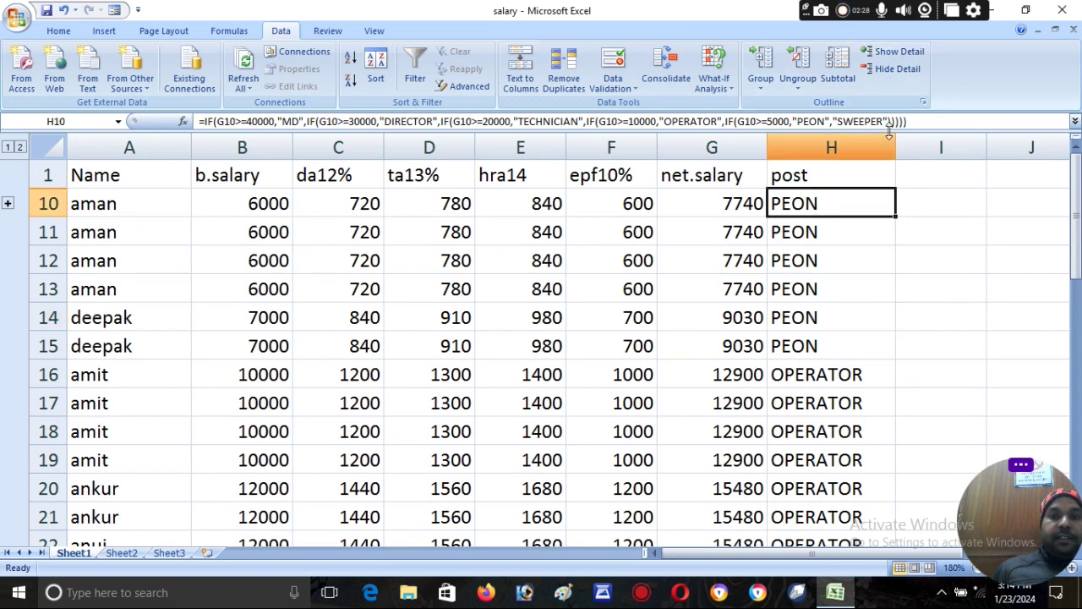
{"action": "left_click", "coordinate": [896, 52]}
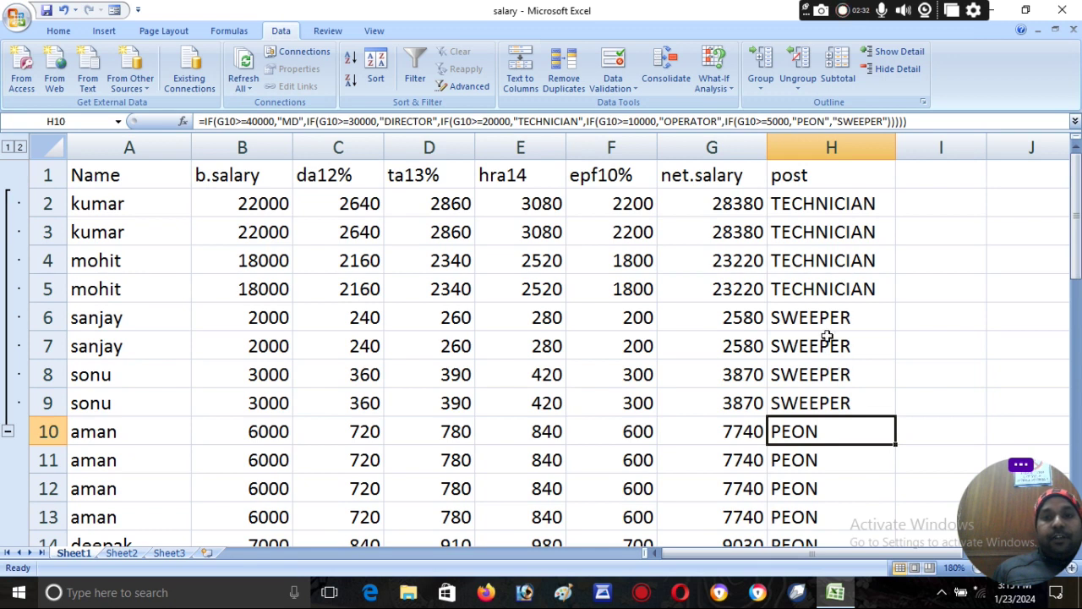
Ungroup the TECHNICIAN and SWEEPER rows, rows 2 to 9.
{"action": "left_click_drag", "start_coordinate": [833, 212], "coordinate": [839, 401]}
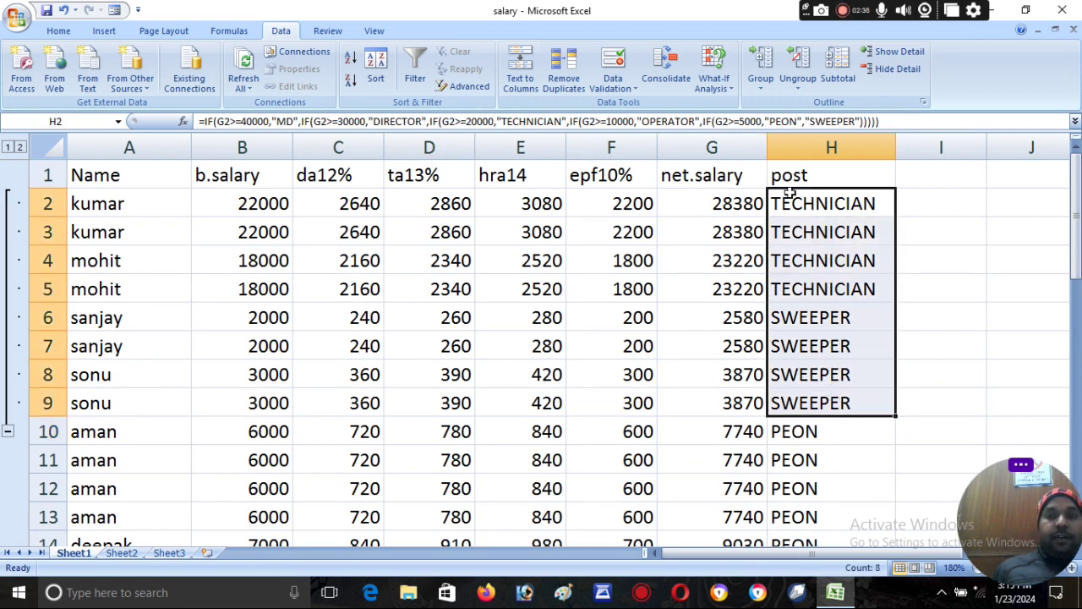
{"action": "left_click", "coordinate": [798, 63]}
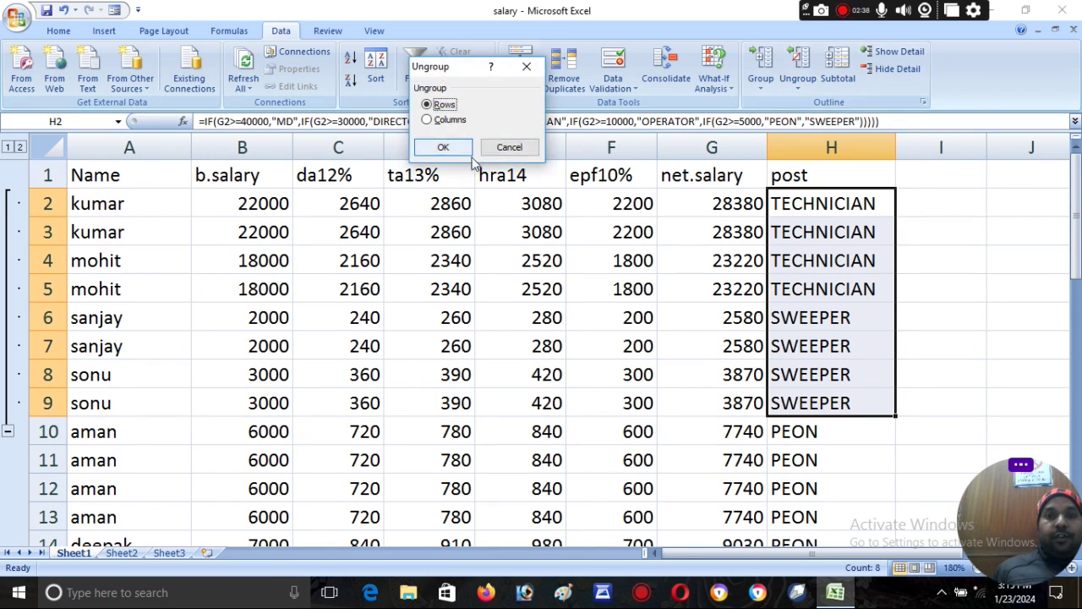
{"action": "left_click", "coordinate": [439, 147]}
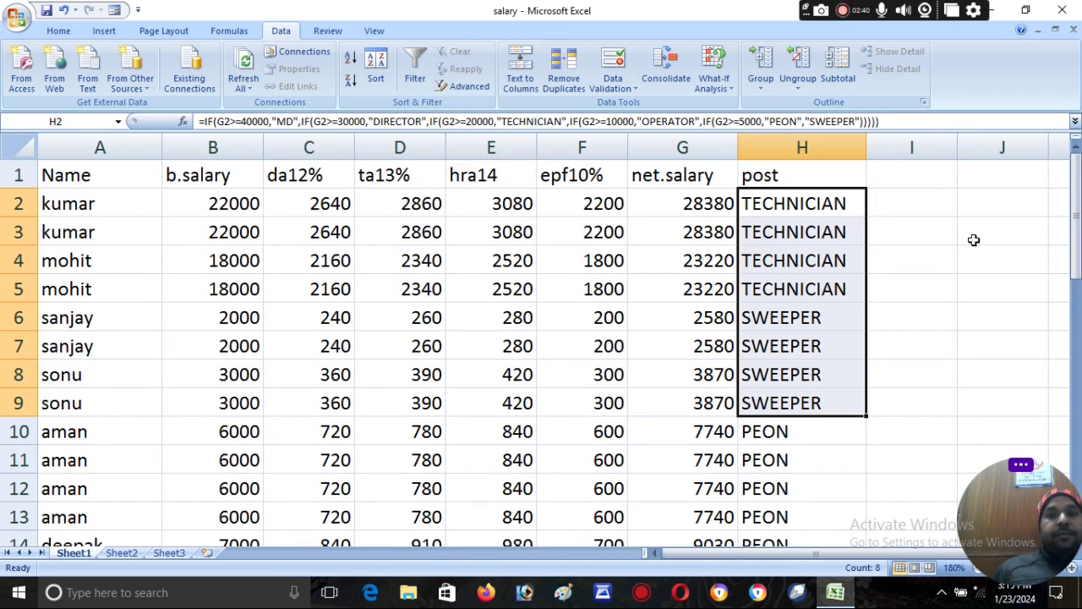
Start a Subtotal on the salary table and set it to calculate at each change in post.
{"action": "left_click_drag", "start_coordinate": [1076, 211], "coordinate": [1073, 478]}
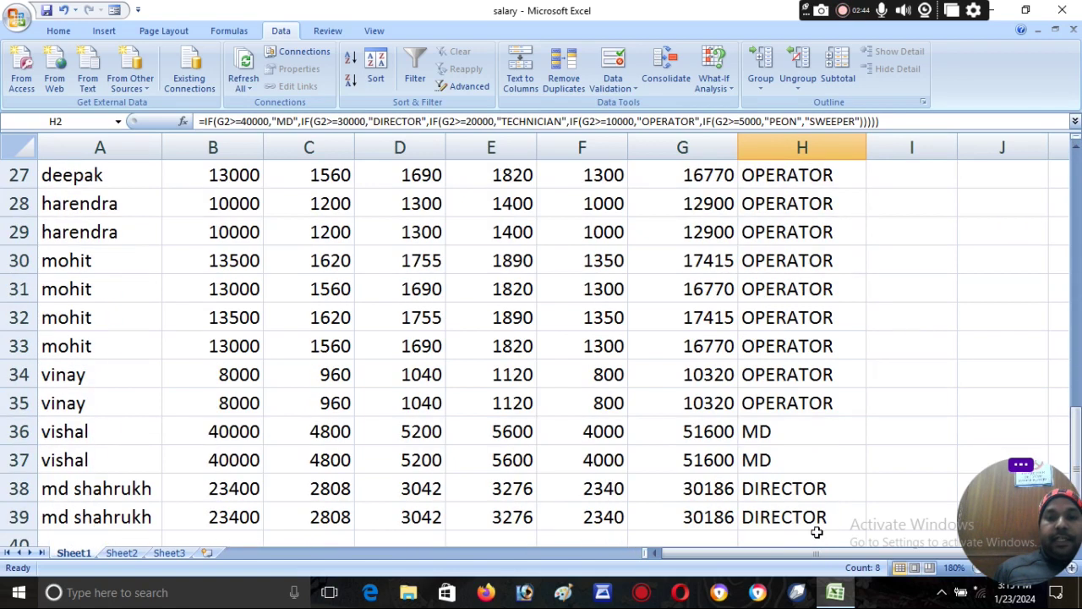
{"action": "left_click", "coordinate": [816, 532]}
{"action": "left_click", "coordinate": [1067, 513]}
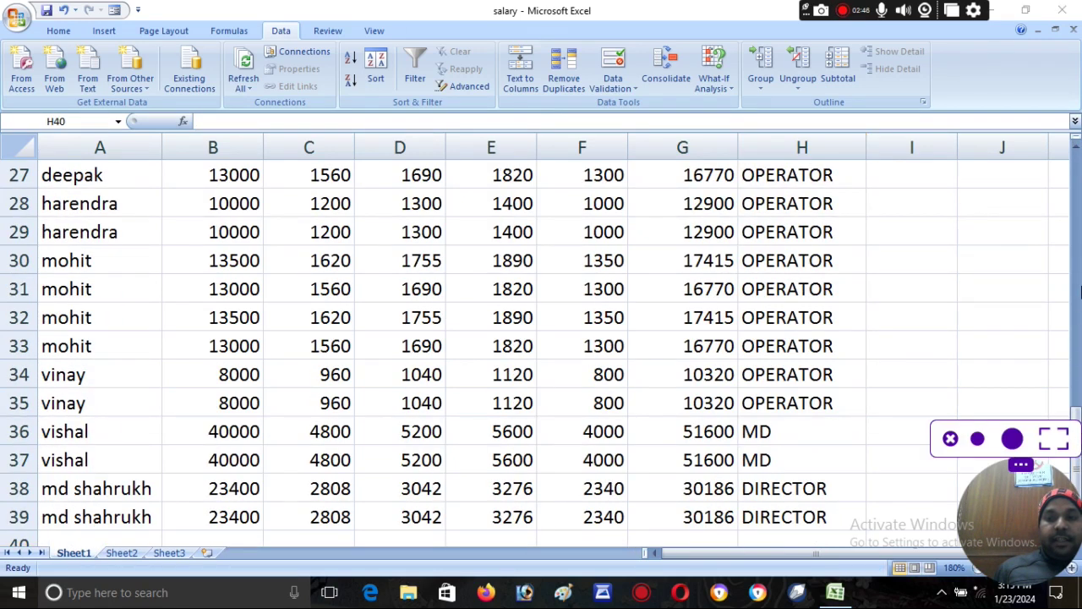
{"action": "left_click", "coordinate": [1081, 292]}
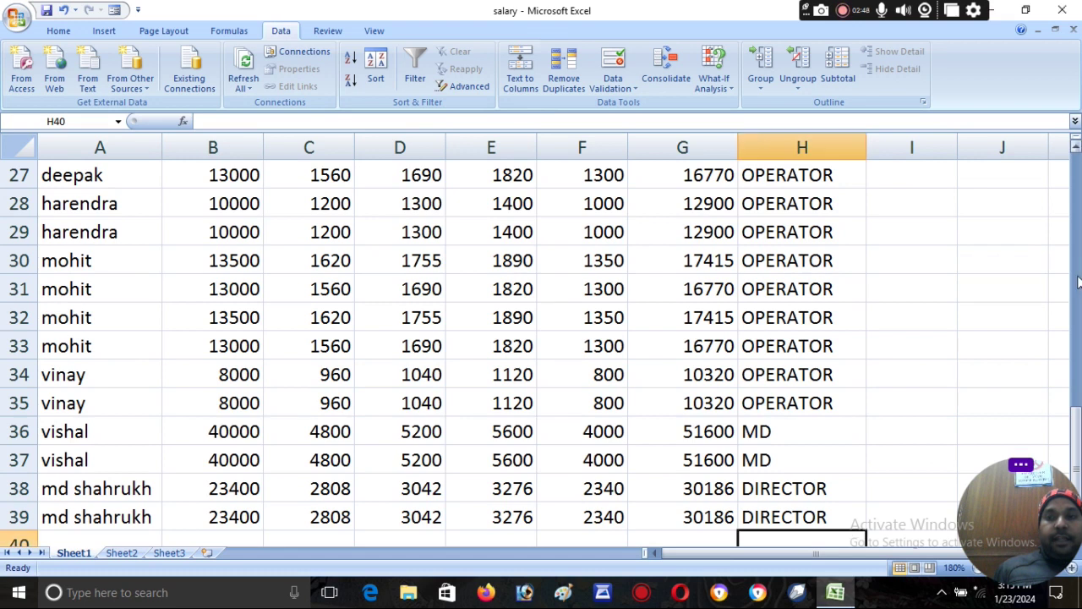
{"action": "left_click", "coordinate": [1078, 283]}
{"action": "left_click", "coordinate": [1079, 244]}
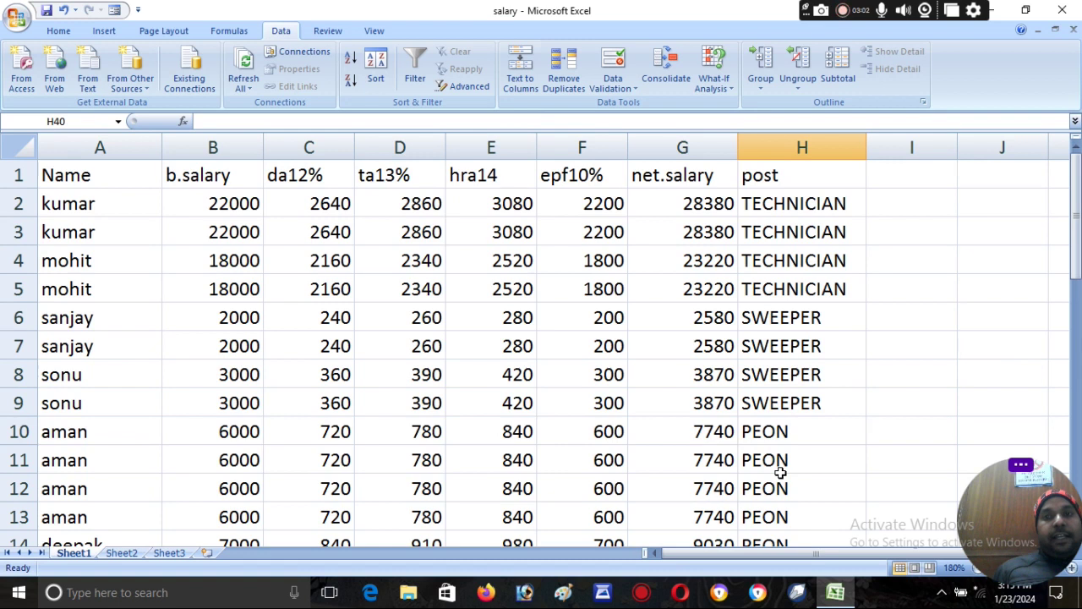
{"action": "left_click", "coordinate": [851, 78]}
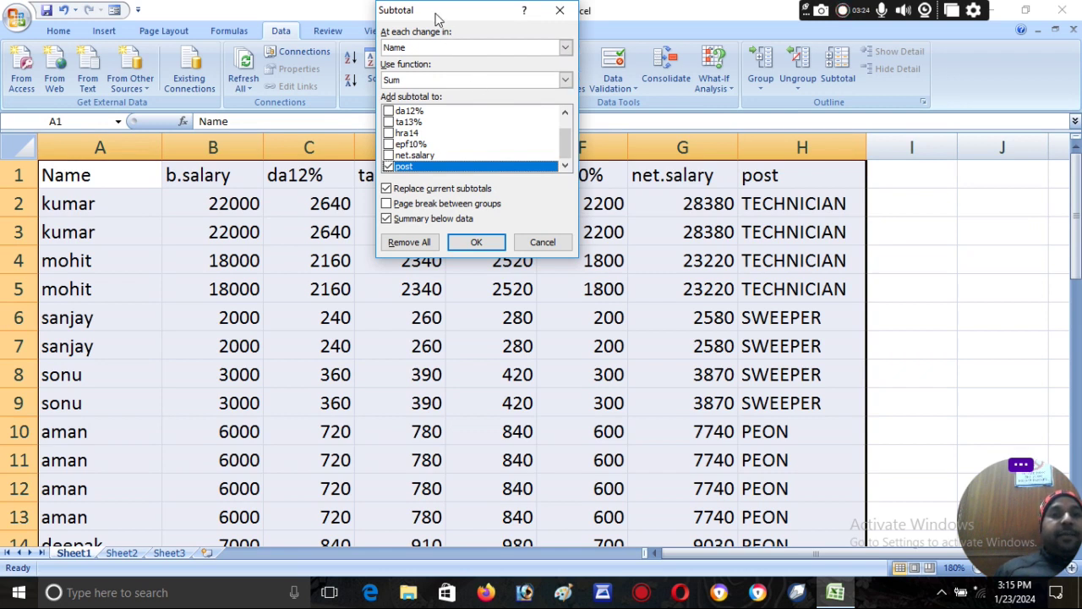
{"action": "left_click_drag", "start_coordinate": [432, 13], "coordinate": [433, 19]}
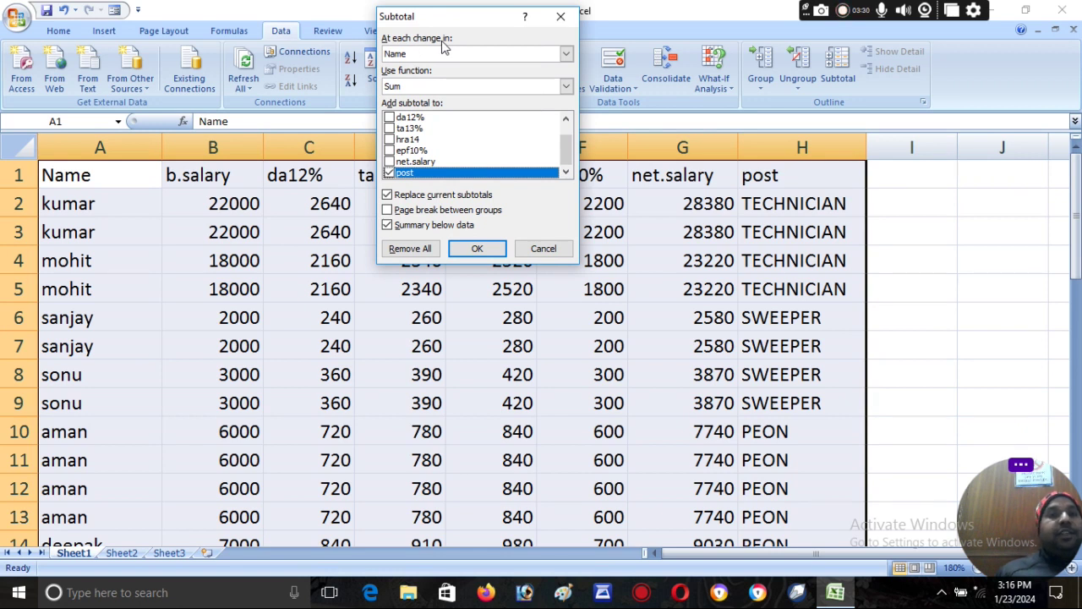
{"action": "left_click", "coordinate": [400, 58]}
{"action": "left_click", "coordinate": [565, 117]}
{"action": "left_click", "coordinate": [408, 120]}
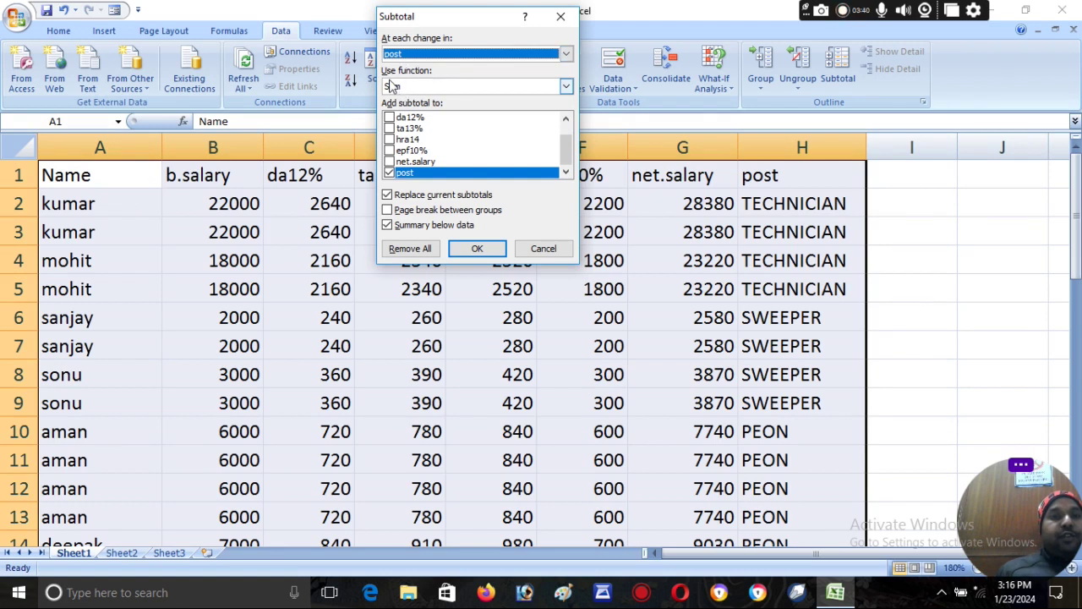
Add Sum subtotals to net.salary and b.salary, excluding the post column, and apply them to the table.
{"action": "left_click", "coordinate": [389, 173]}
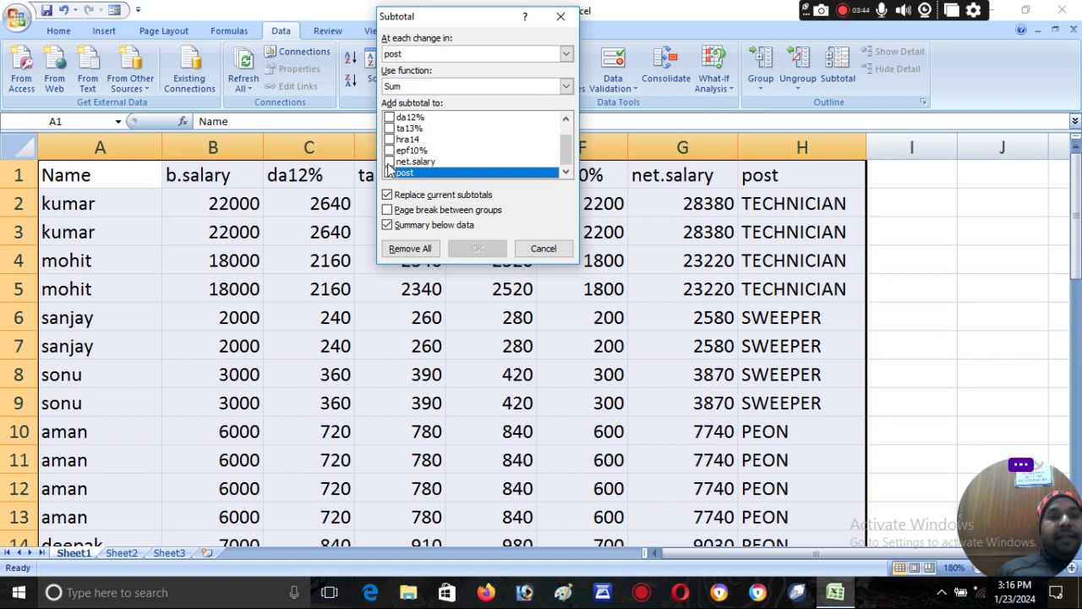
{"action": "left_click", "coordinate": [389, 161]}
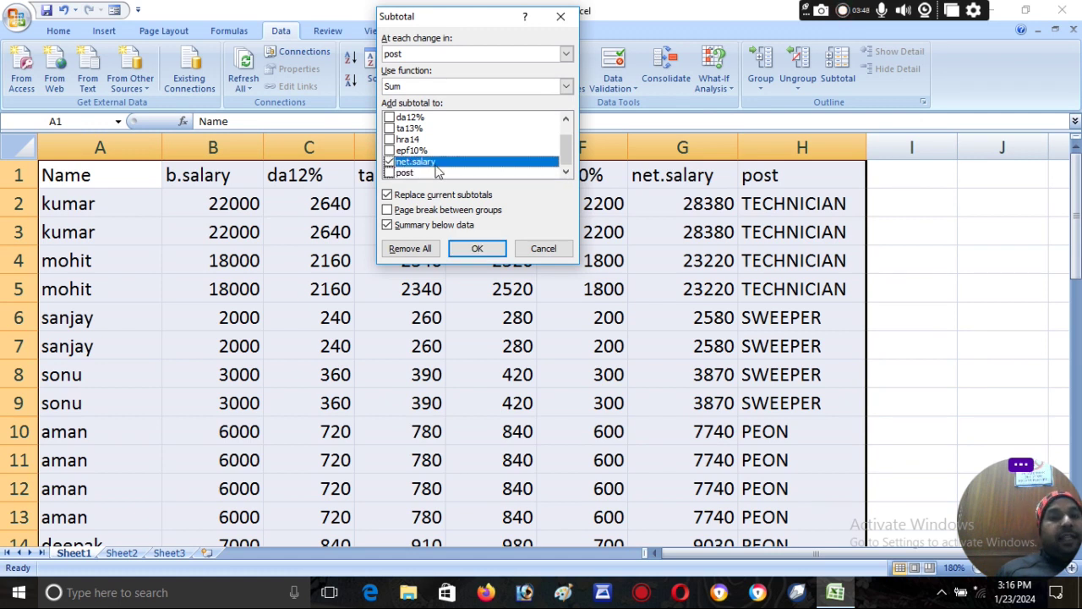
{"action": "left_click_drag", "start_coordinate": [565, 152], "coordinate": [565, 135]}
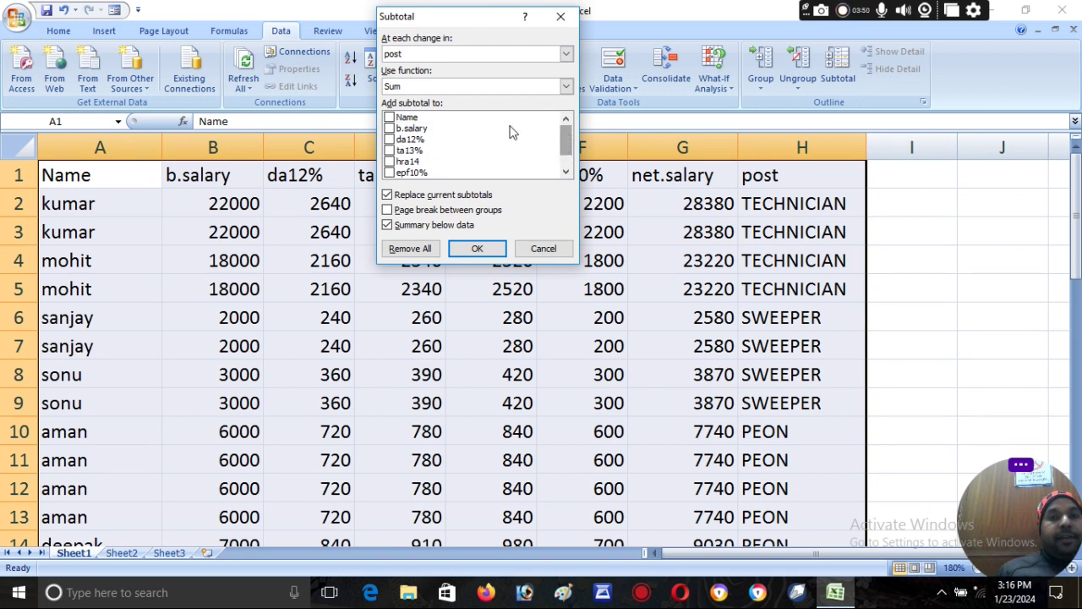
{"action": "left_click", "coordinate": [389, 129]}
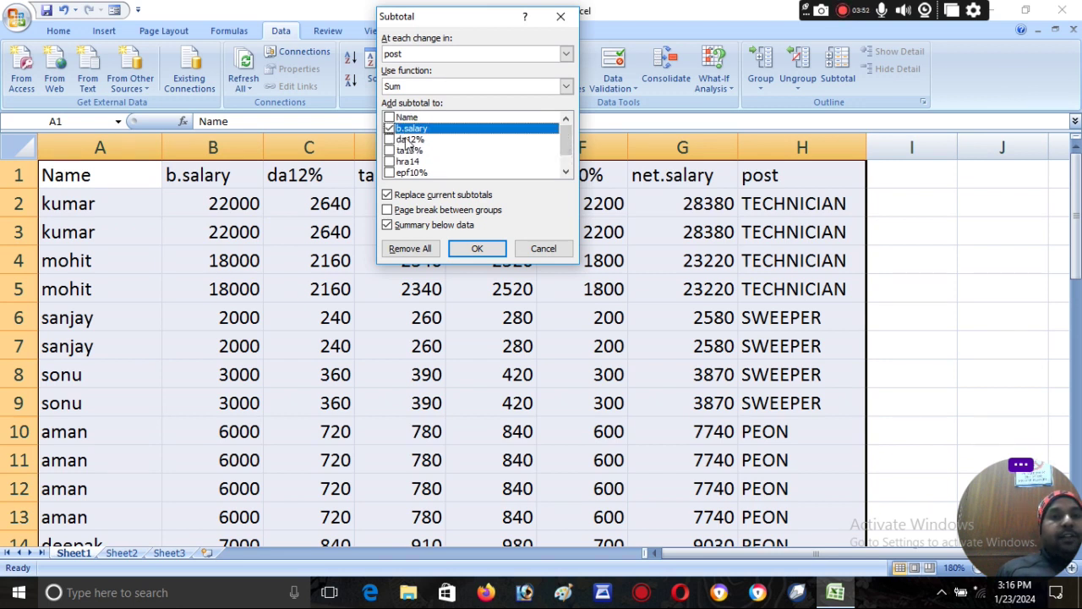
{"action": "left_click", "coordinate": [470, 250]}
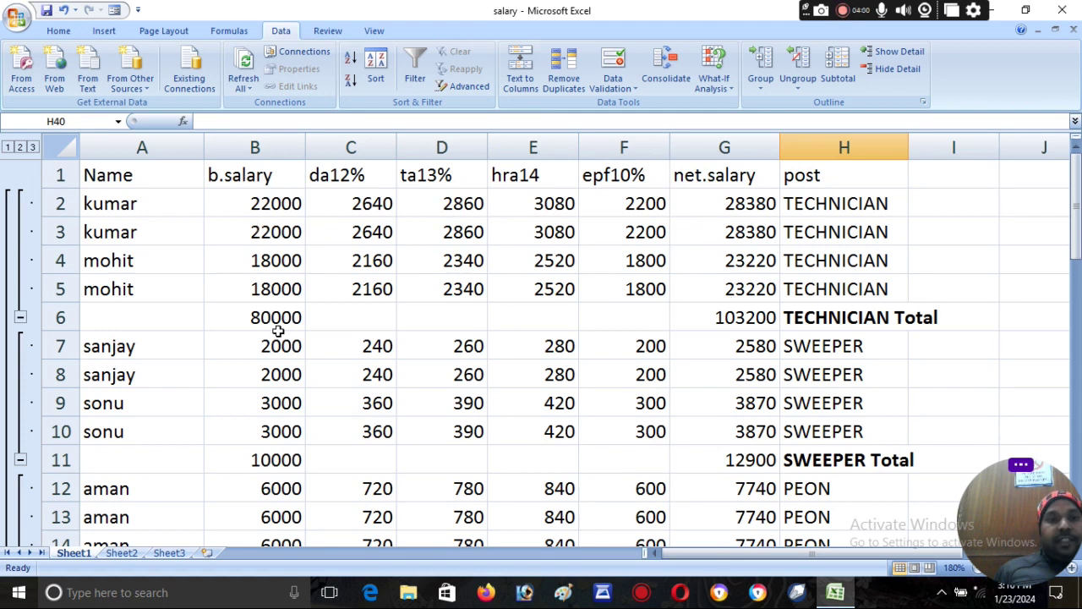
Remove all subtotals from the salary table.
{"action": "left_click_drag", "start_coordinate": [1076, 245], "coordinate": [1076, 431]}
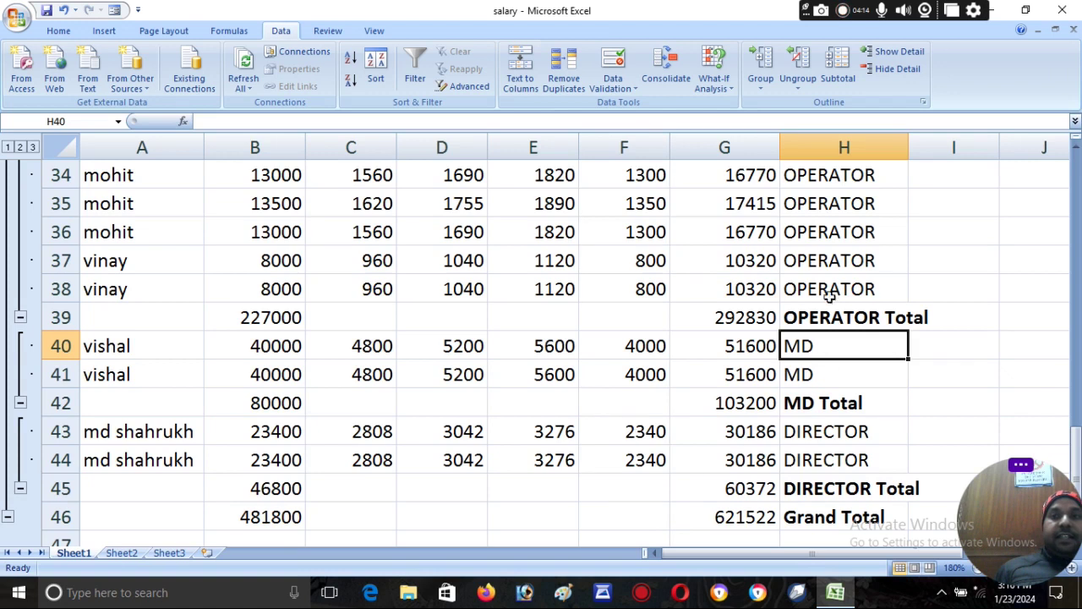
{"action": "left_click", "coordinate": [834, 74]}
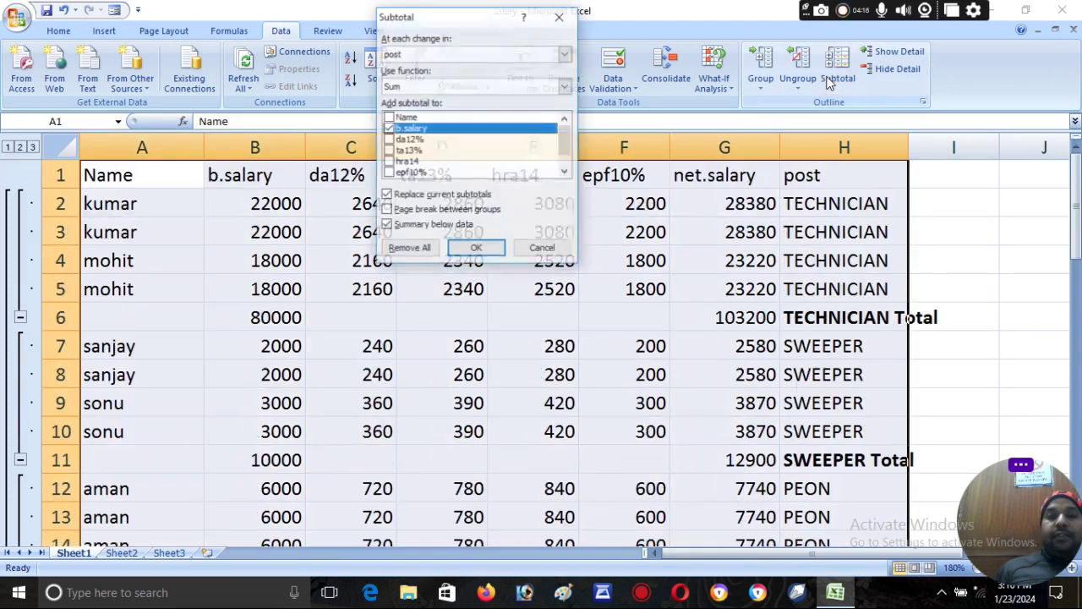
{"action": "left_click", "coordinate": [435, 249]}
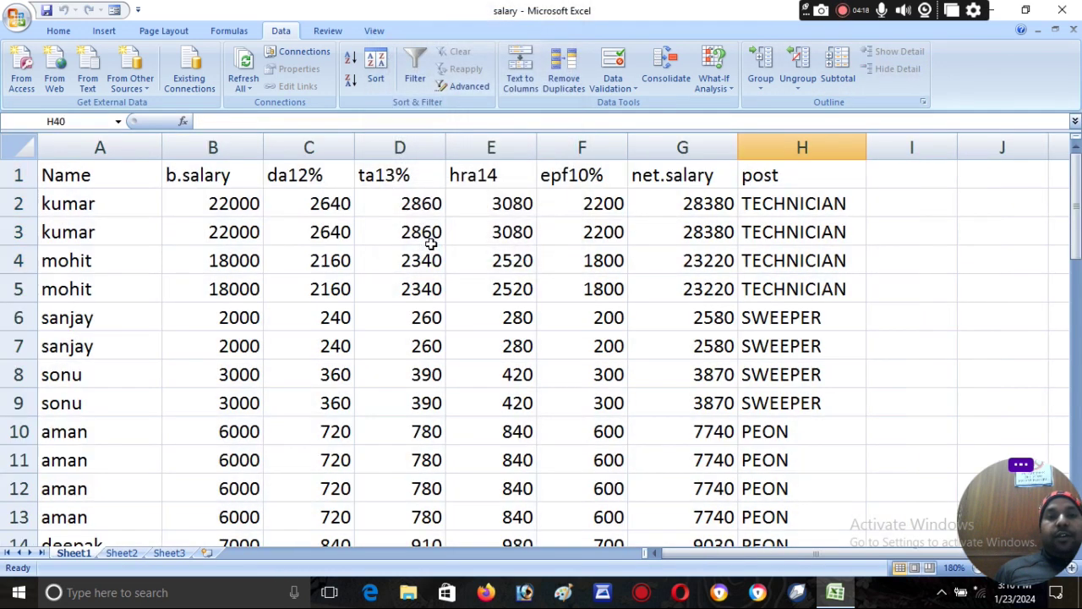
Reapply Sum subtotals at each change in post to net.salary only, excluding b.salary.
{"action": "left_click", "coordinate": [828, 87]}
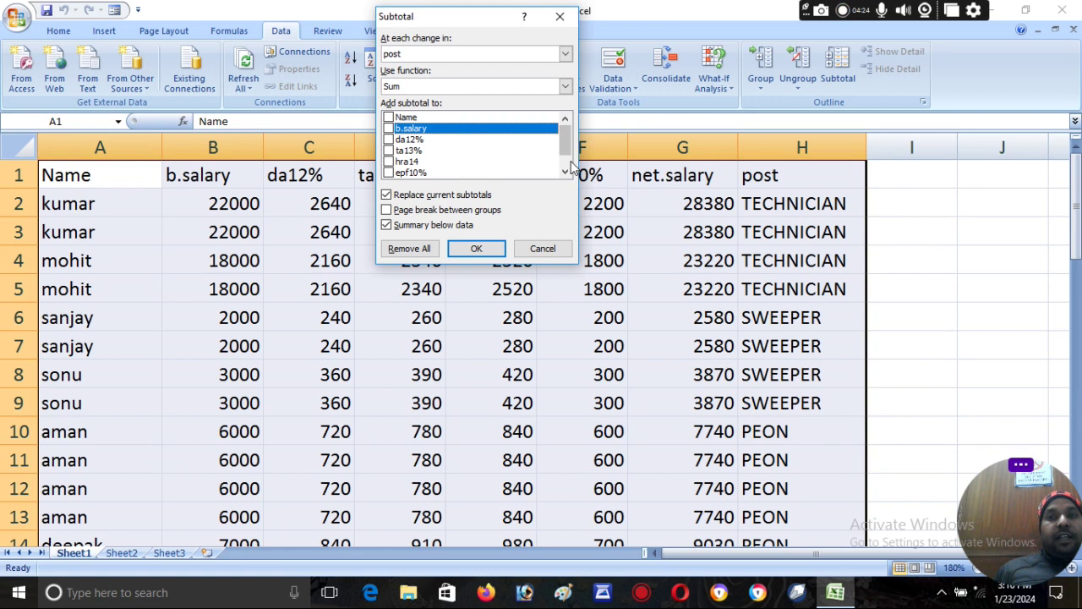
{"action": "scroll", "coordinate": [565, 152], "scroll_direction": "down", "scroll_amount": 1}
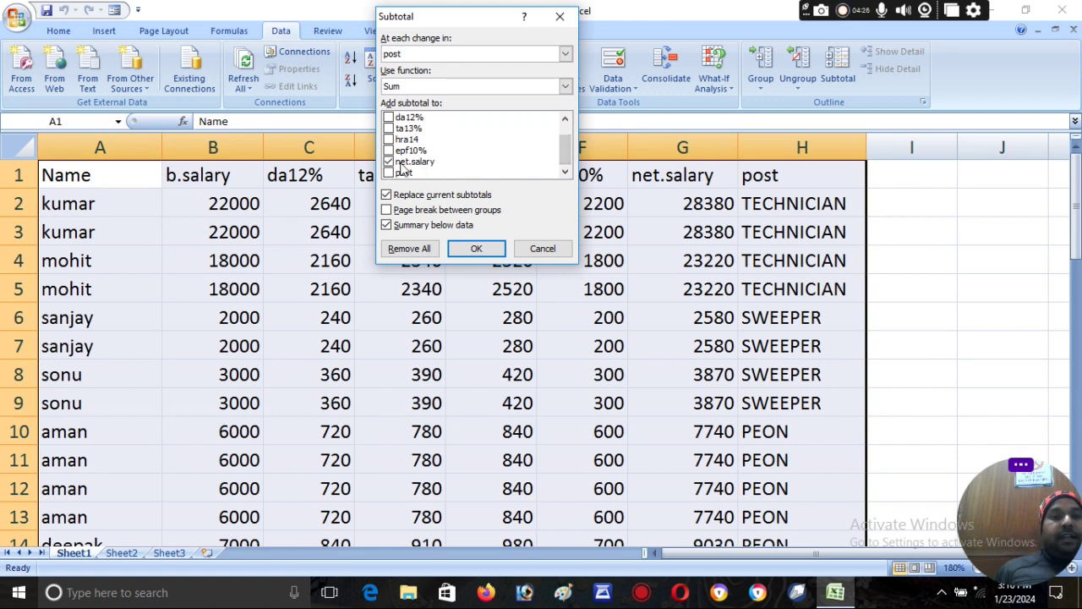
{"action": "left_click", "coordinate": [476, 247]}
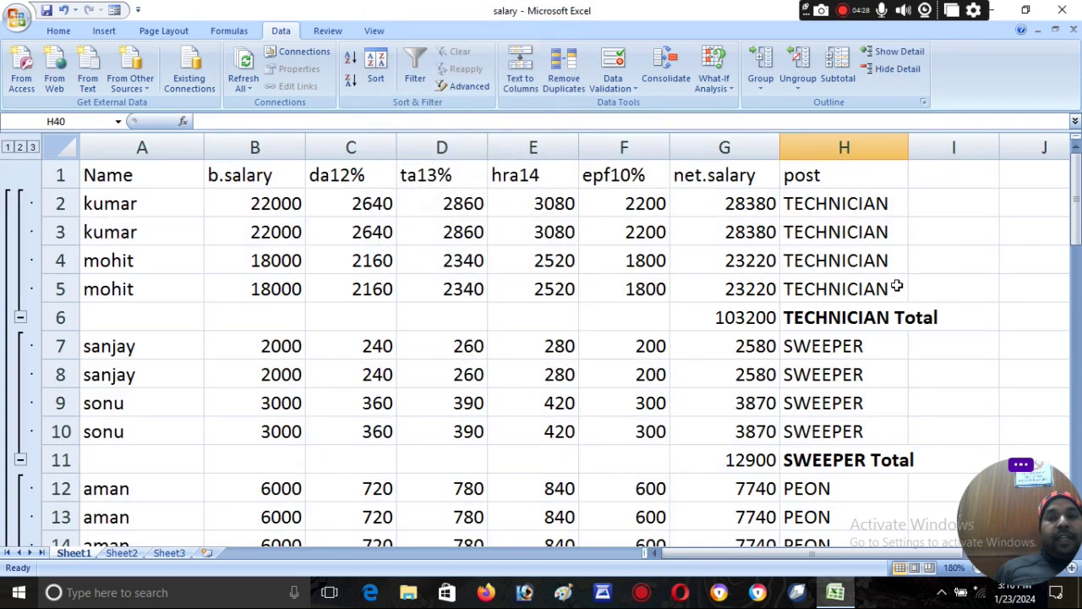
Collapse the detail rows under the PEON, OPERATOR, MD and DIRECTOR totals.
{"action": "left_click_drag", "start_coordinate": [1075, 216], "coordinate": [1075, 288]}
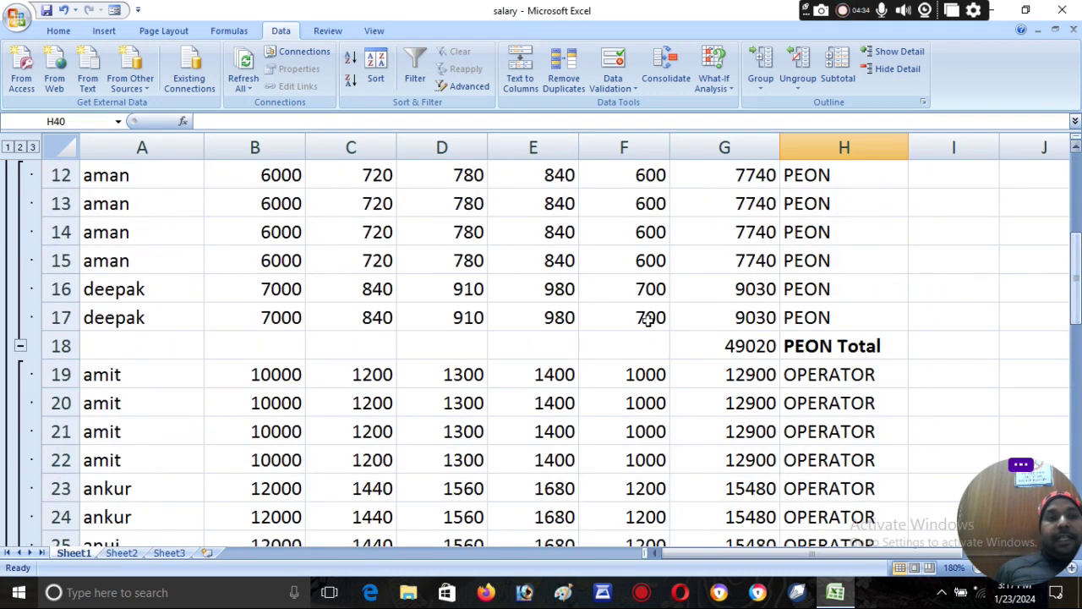
{"action": "left_click", "coordinate": [20, 346]}
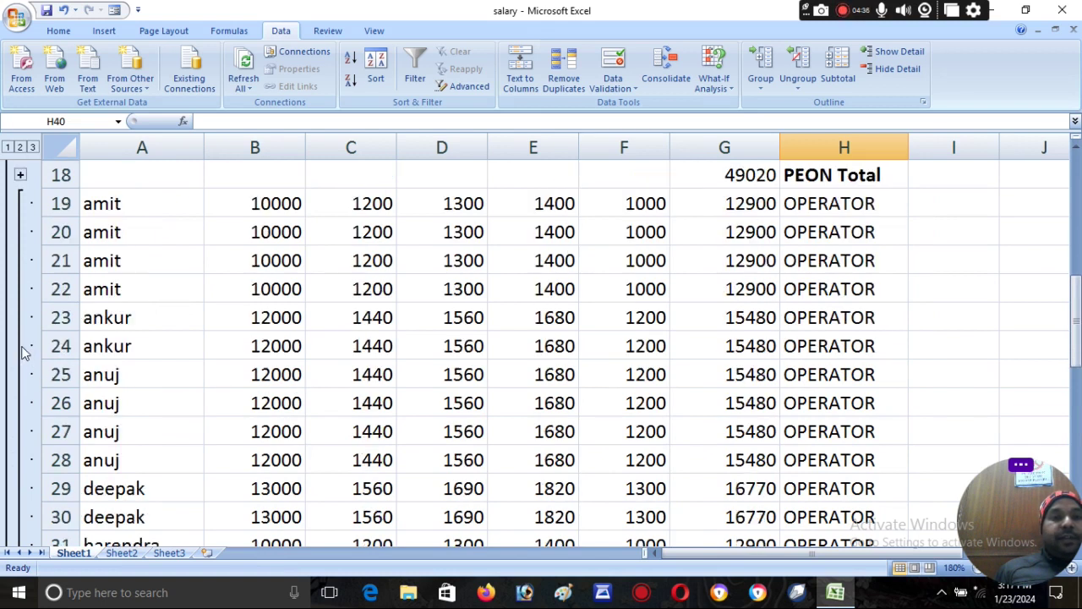
{"action": "left_click_drag", "start_coordinate": [1079, 280], "coordinate": [1078, 405]}
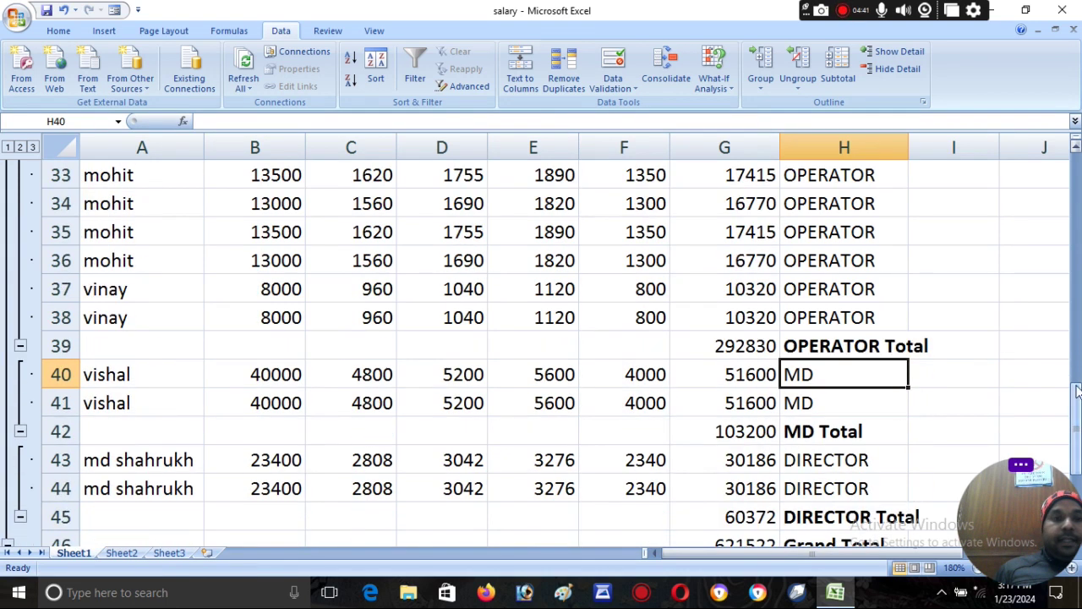
{"action": "left_click", "coordinate": [22, 346]}
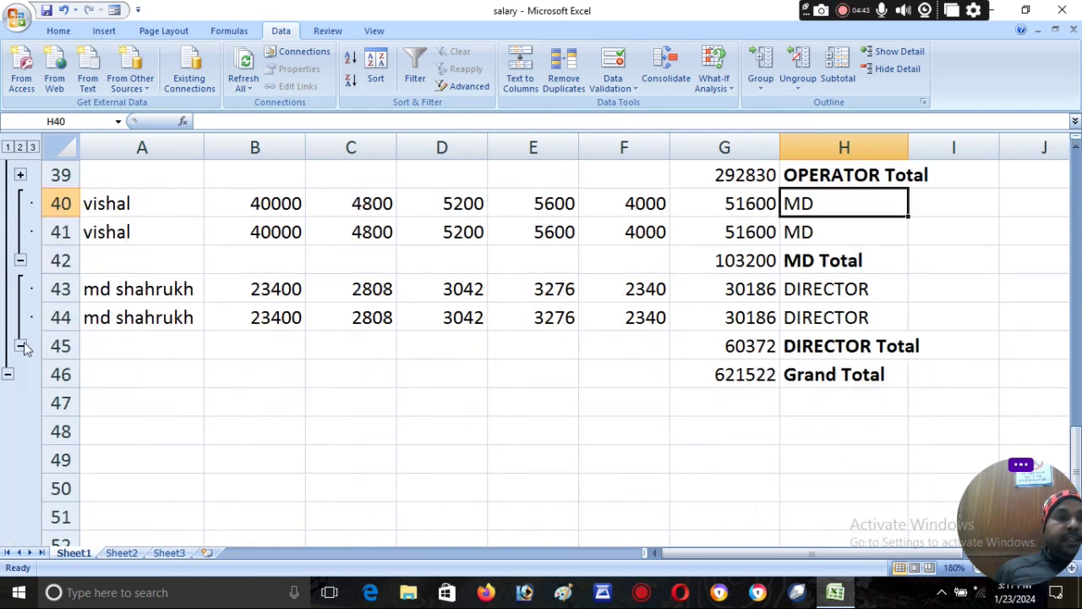
{"action": "left_click", "coordinate": [21, 261]}
{"action": "left_click", "coordinate": [21, 288]}
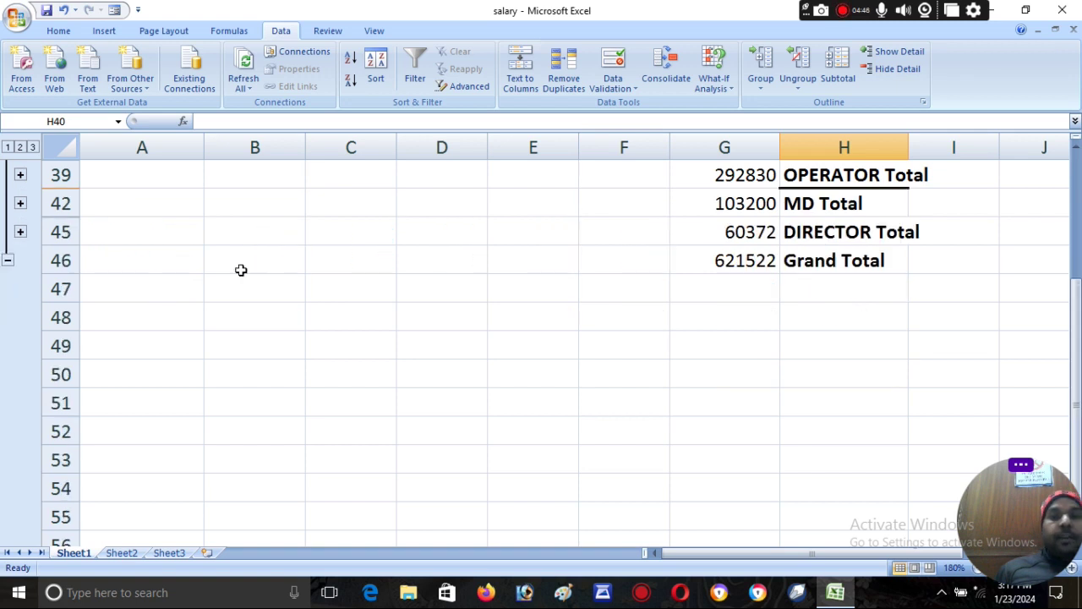
Collapse the detail rows of the TECHNICIAN and SWEEPER subtotal groups.
{"action": "left_click_drag", "start_coordinate": [1079, 265], "coordinate": [1079, 203]}
{"action": "left_click", "coordinate": [21, 289]}
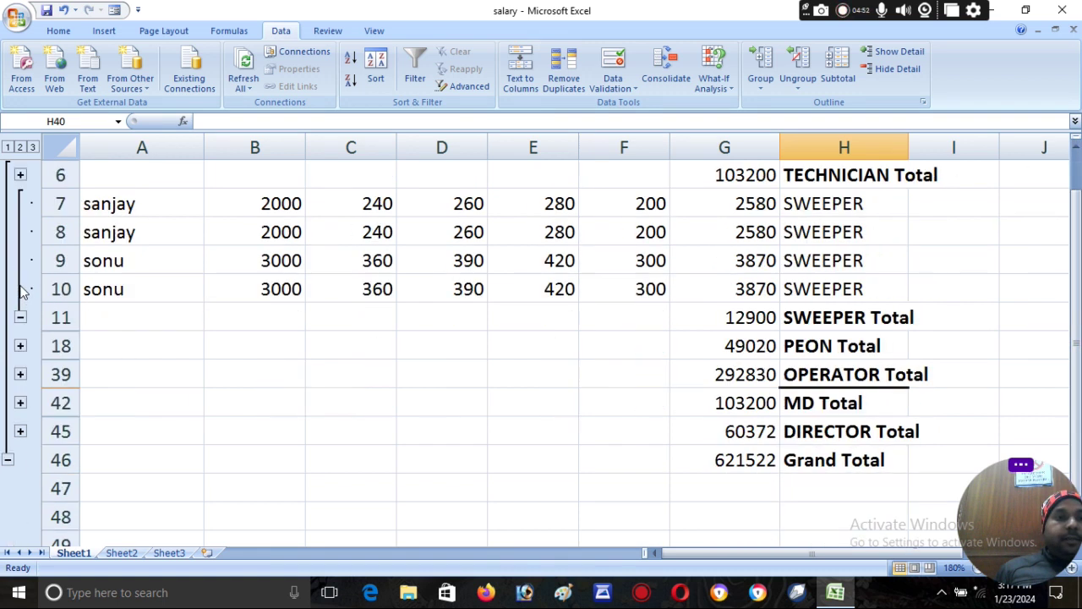
{"action": "left_click", "coordinate": [21, 317]}
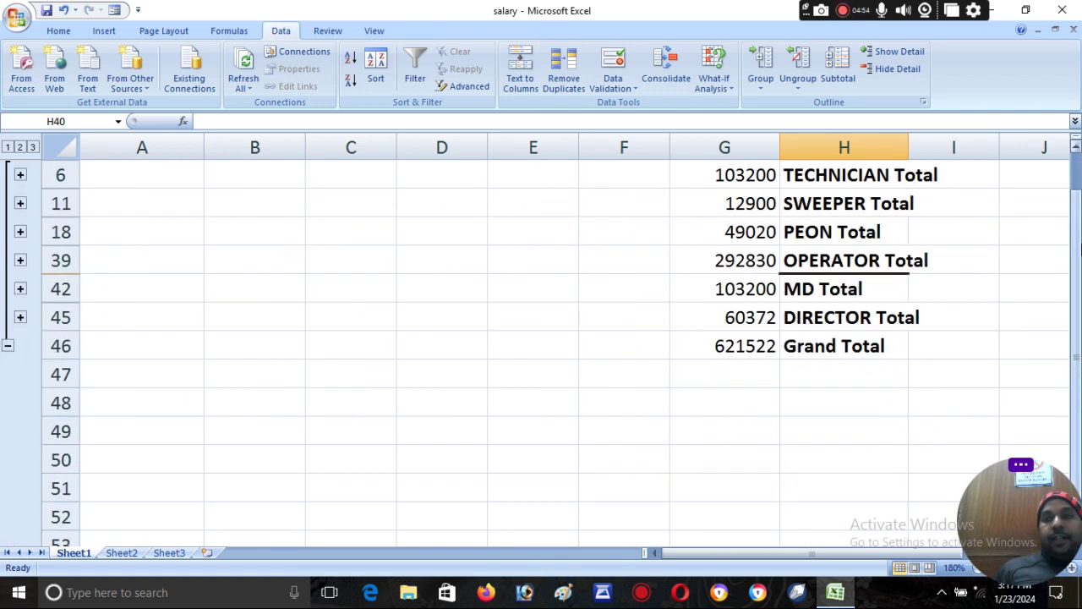
Expand the detail rows under the DIRECTOR and MD totals.
{"action": "left_click_drag", "start_coordinate": [1078, 254], "coordinate": [1078, 243]}
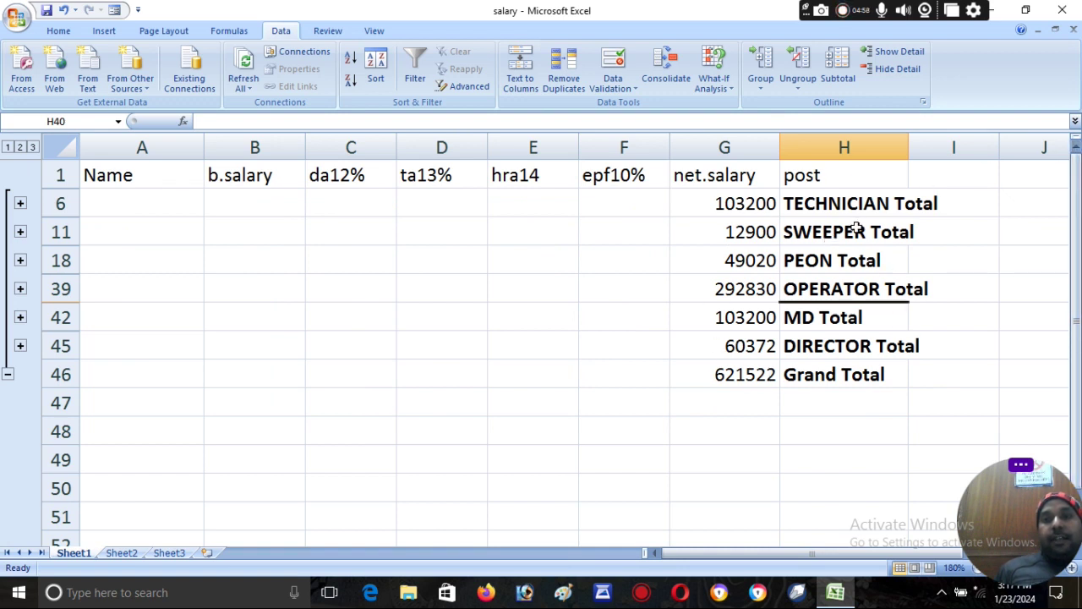
{"action": "left_click", "coordinate": [20, 346]}
{"action": "left_click", "coordinate": [21, 318]}
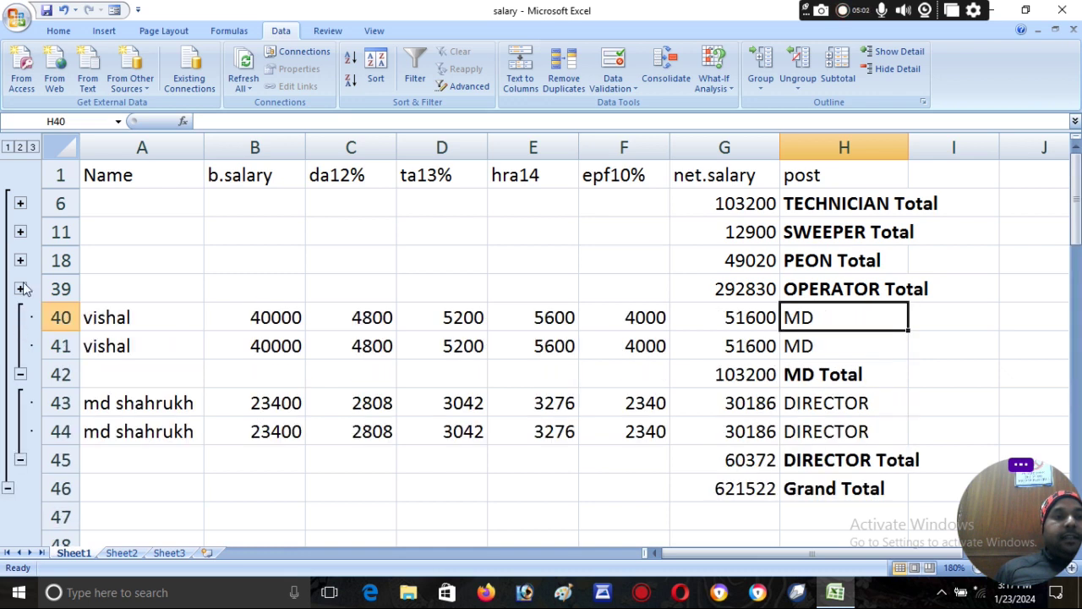